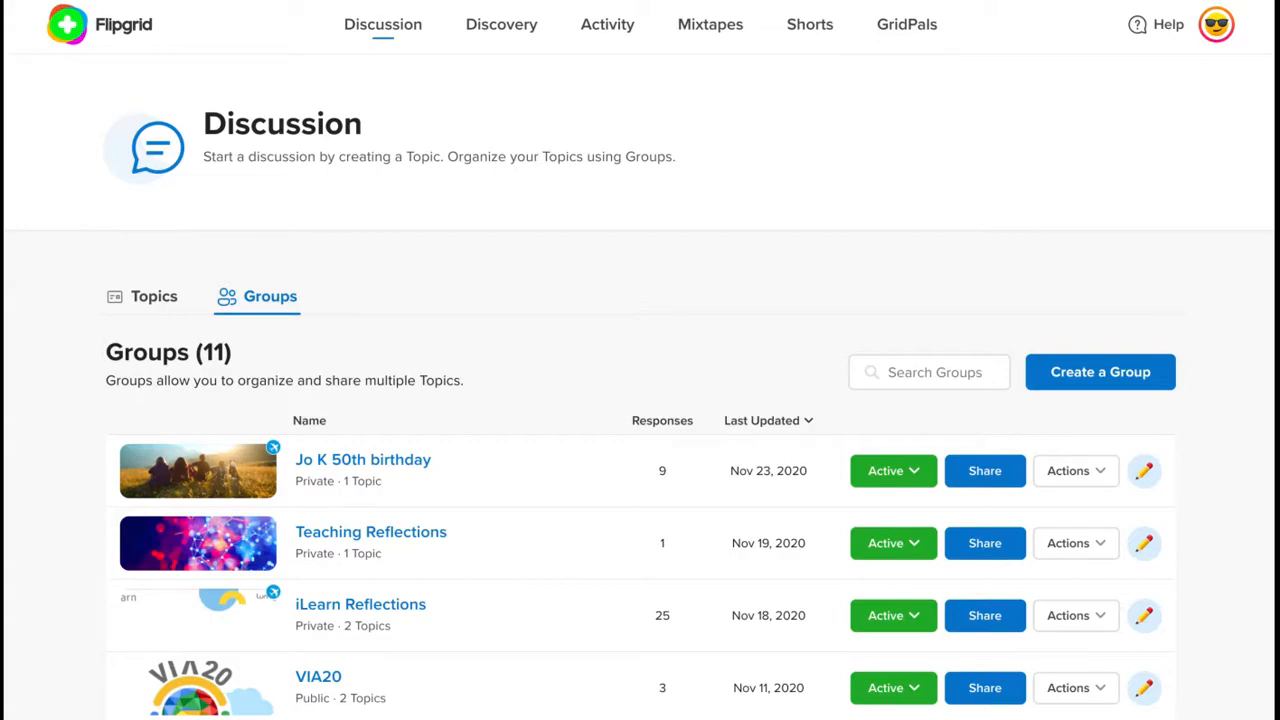
{"action": "left_click", "coordinate": [1100, 372]}
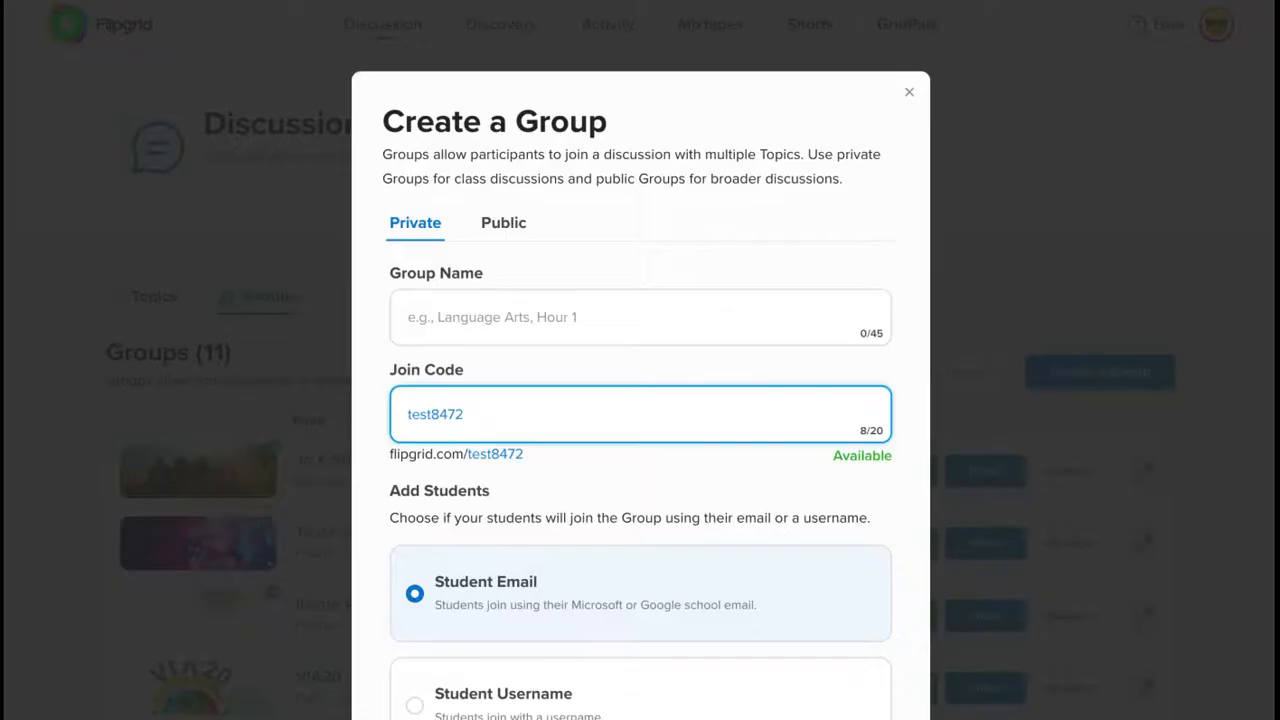
{"action": "left_click", "coordinate": [482, 334]}
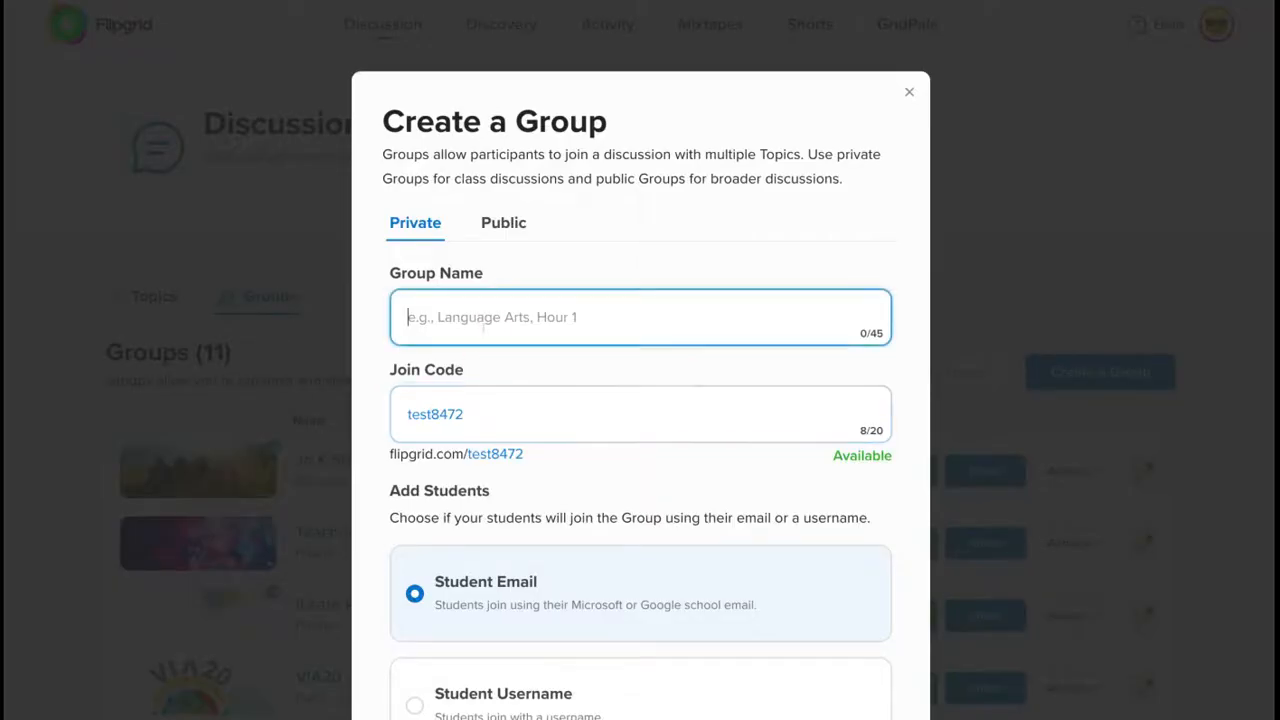
{"action": "type", "text": "Test"}
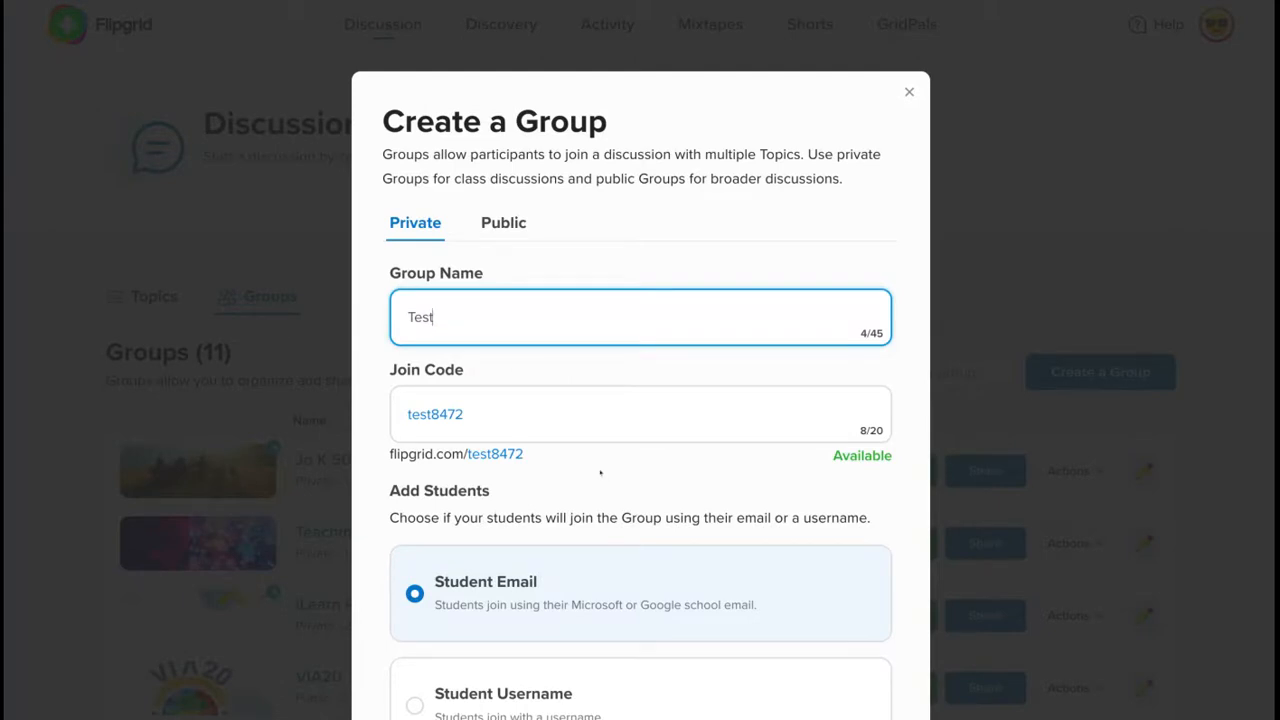
{"action": "scroll", "coordinate": [600, 473], "scroll_direction": "down", "scroll_amount": 3}
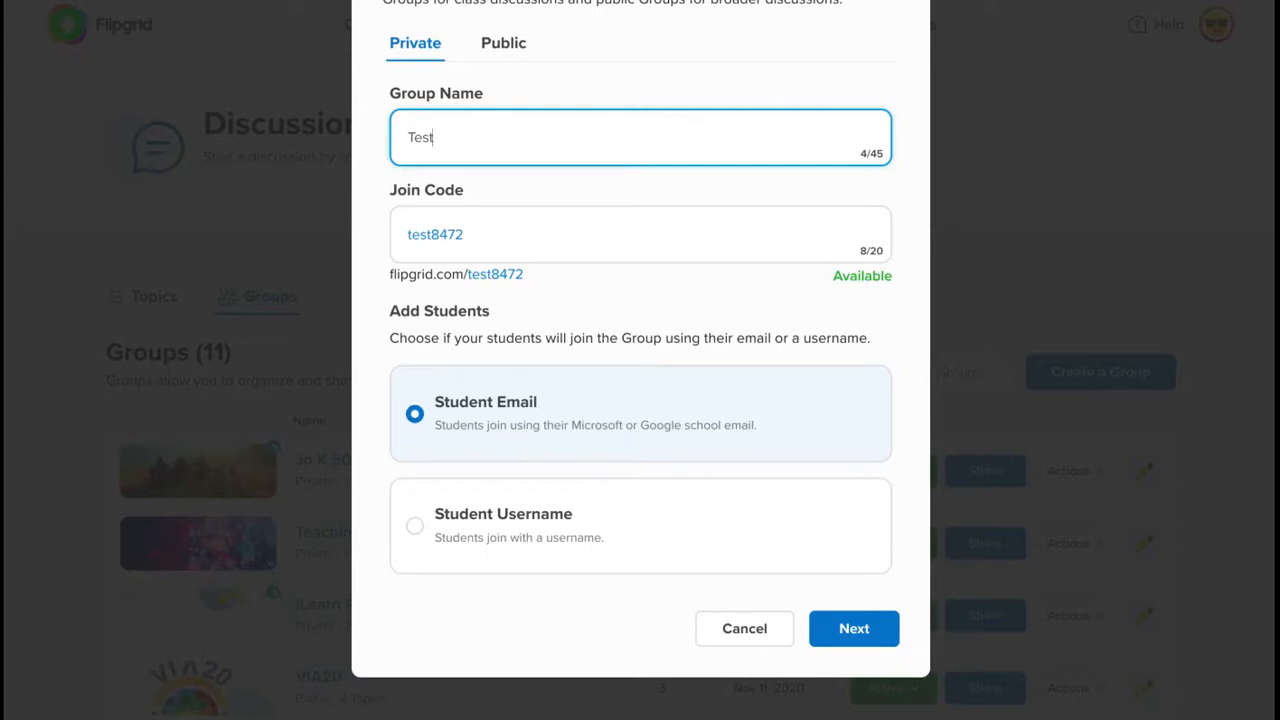
{"action": "left_click", "coordinate": [545, 514]}
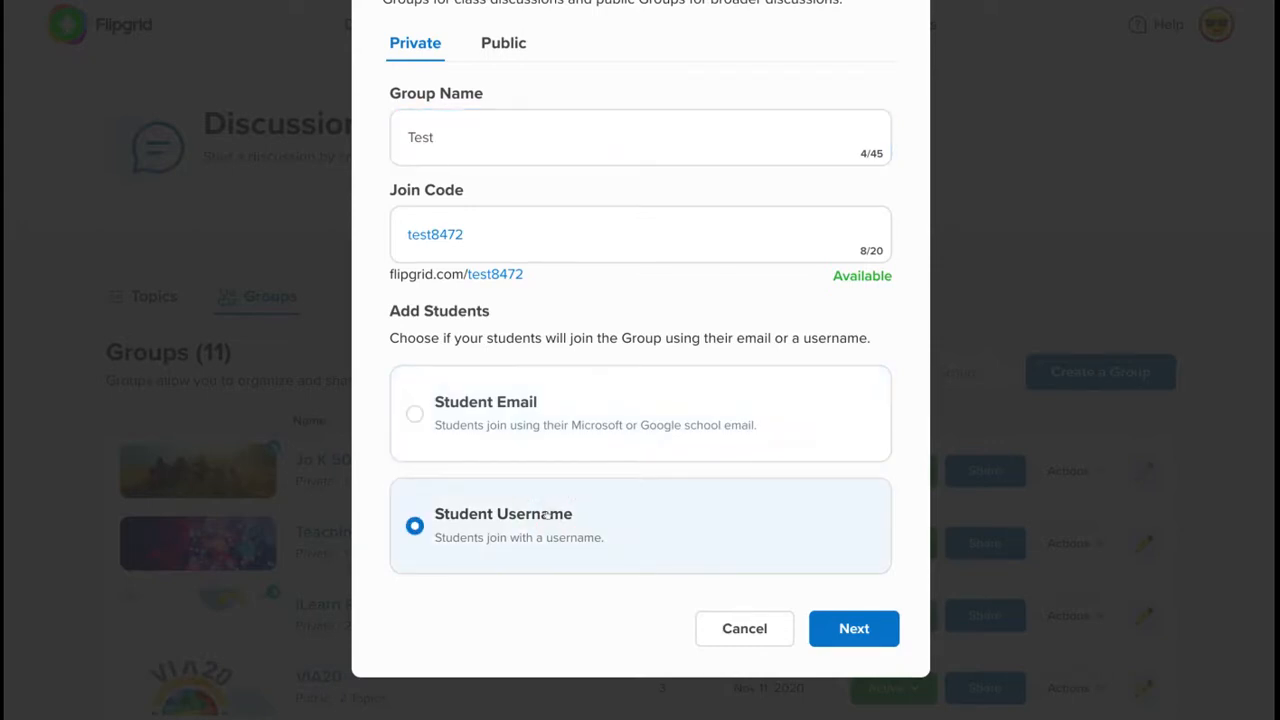
{"action": "left_click", "coordinate": [553, 446]}
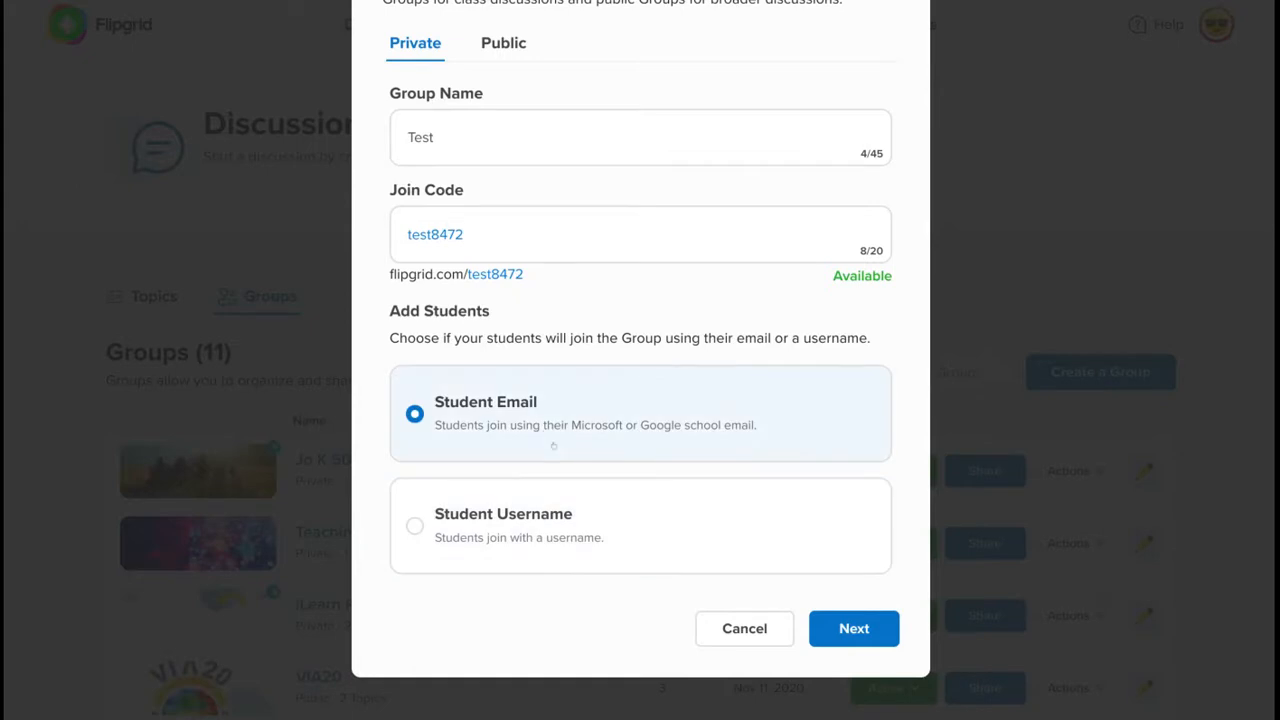
{"action": "left_click", "coordinate": [854, 629]}
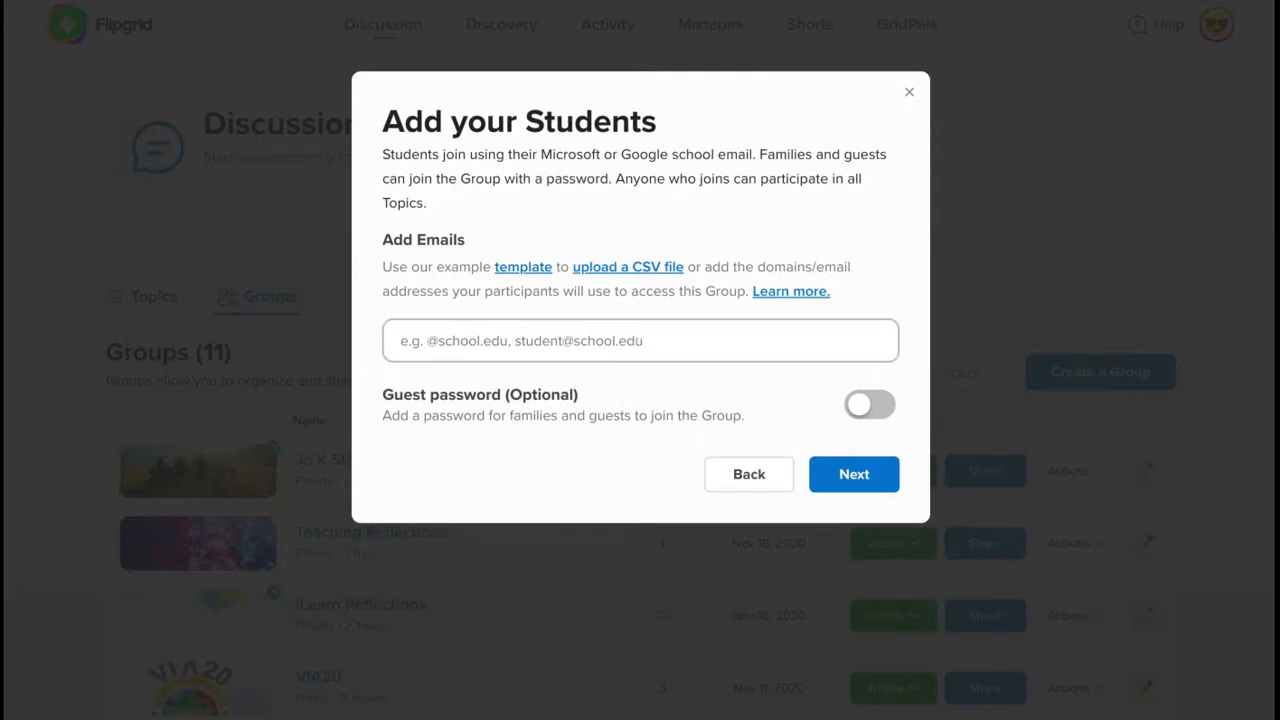
{"action": "left_click", "coordinate": [560, 345]}
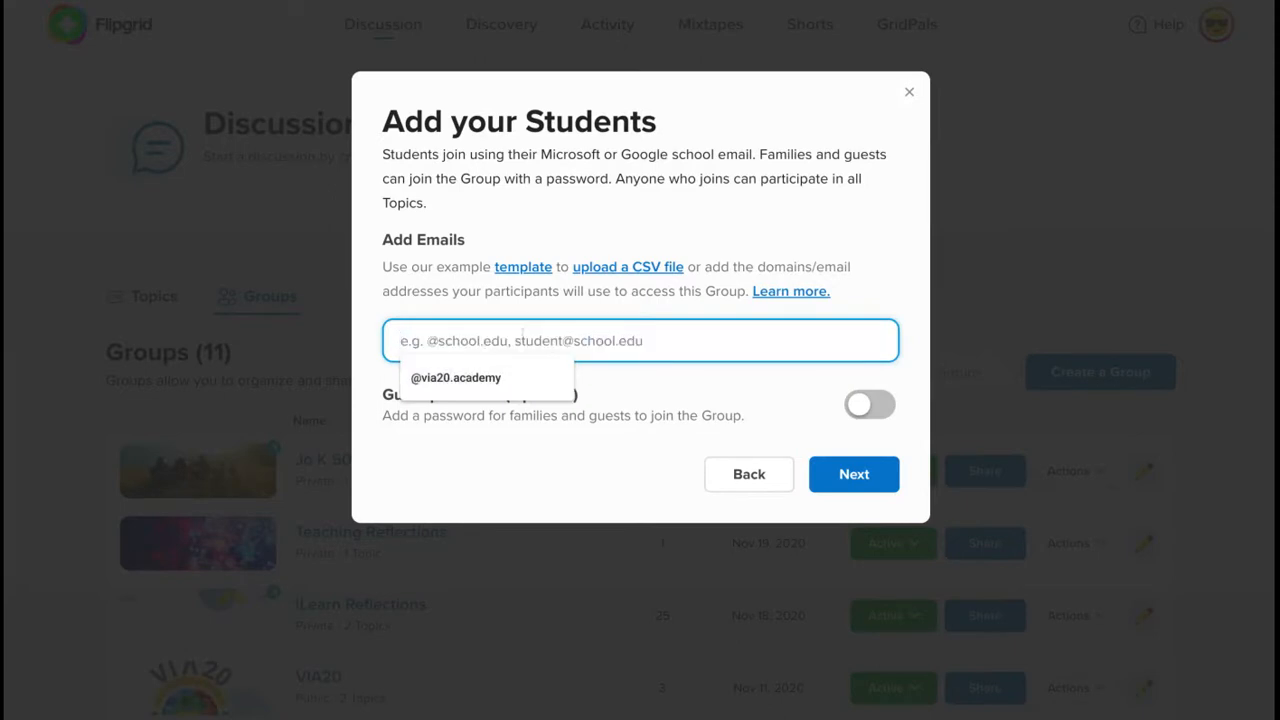
{"action": "type", "text": "@"}
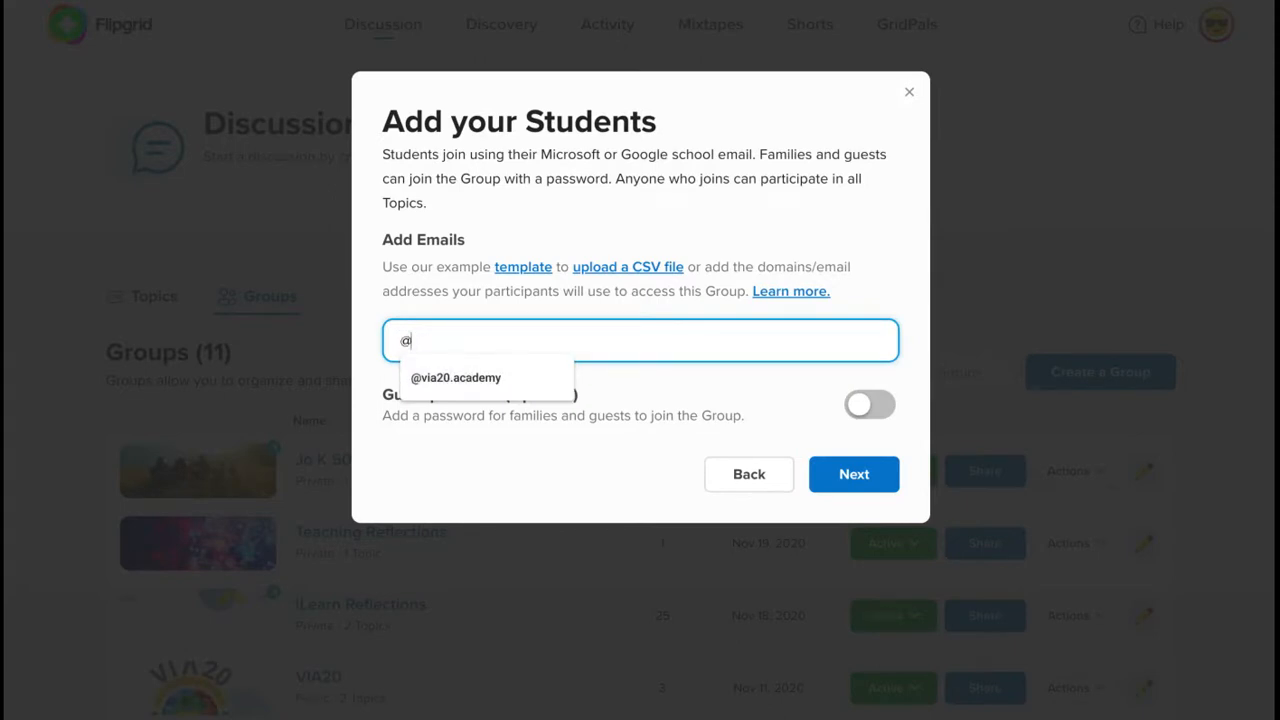
{"action": "type", "text": "drivingsi"}
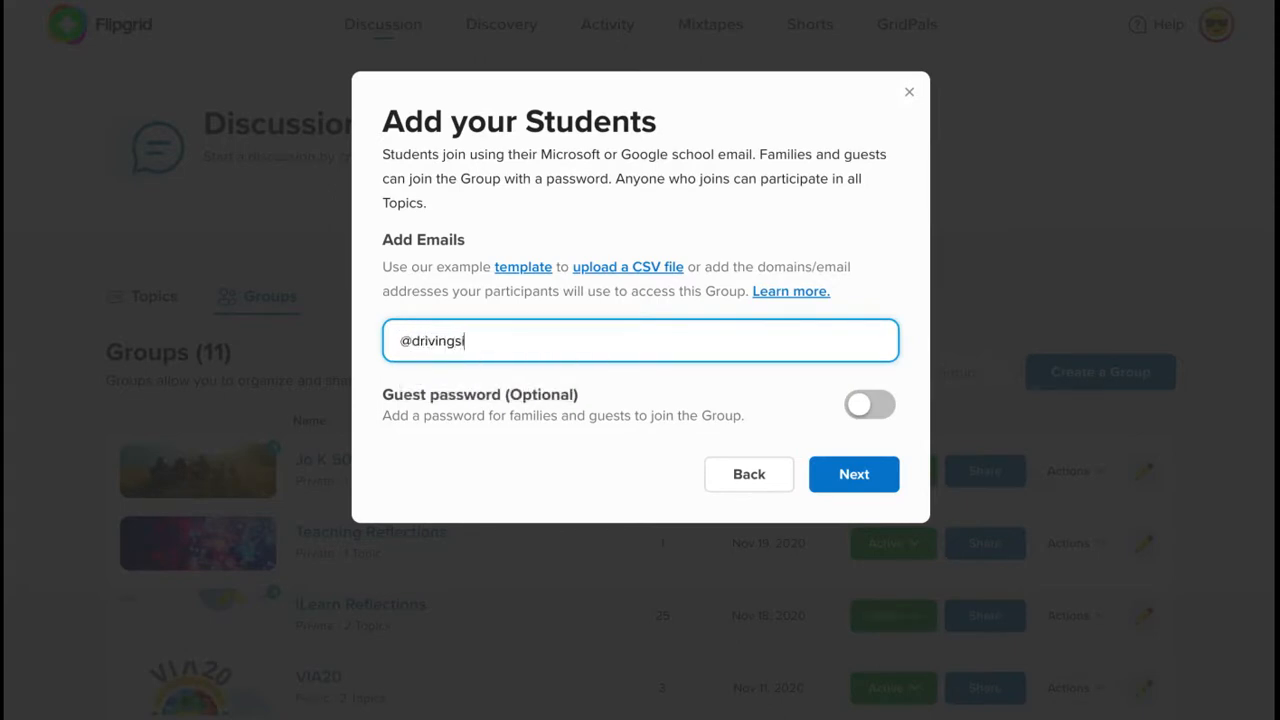
{"action": "type", "text": "g"}
{"action": "key", "text": "BackSpace"}
{"action": "key", "text": "BackSpace"}
{"action": "key", "text": "BackSpace"}
{"action": "type", "text": "digital.co.uk"}
{"action": "key", "text": "Return"}
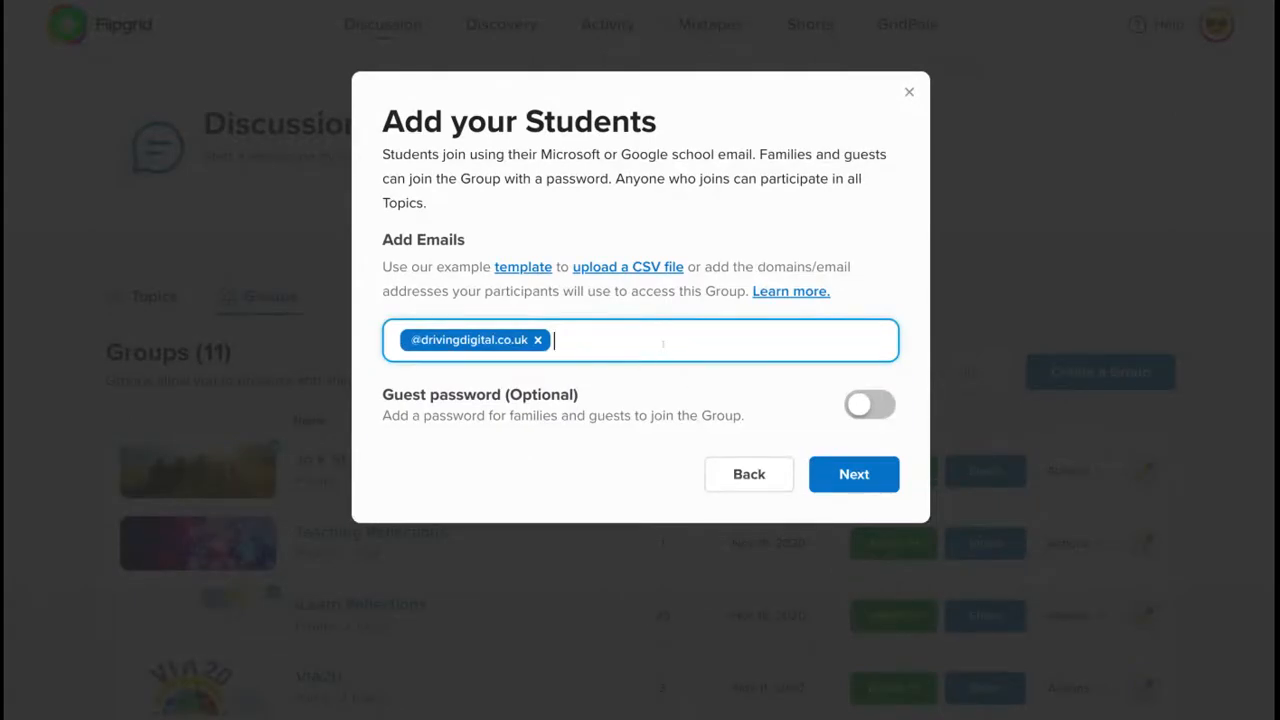
- Turn on a guest password for families, enter the password, and finish creating the group
{"action": "left_click", "coordinate": [523, 408]}
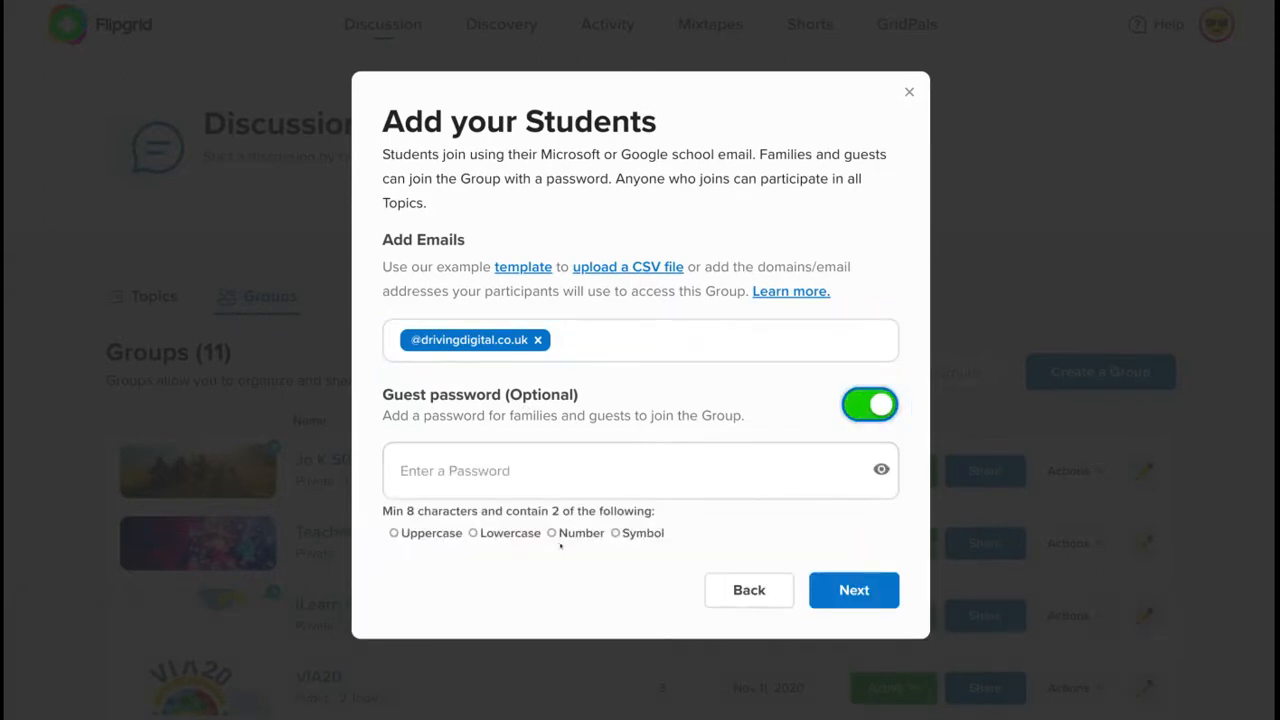
{"action": "left_click", "coordinate": [566, 474]}
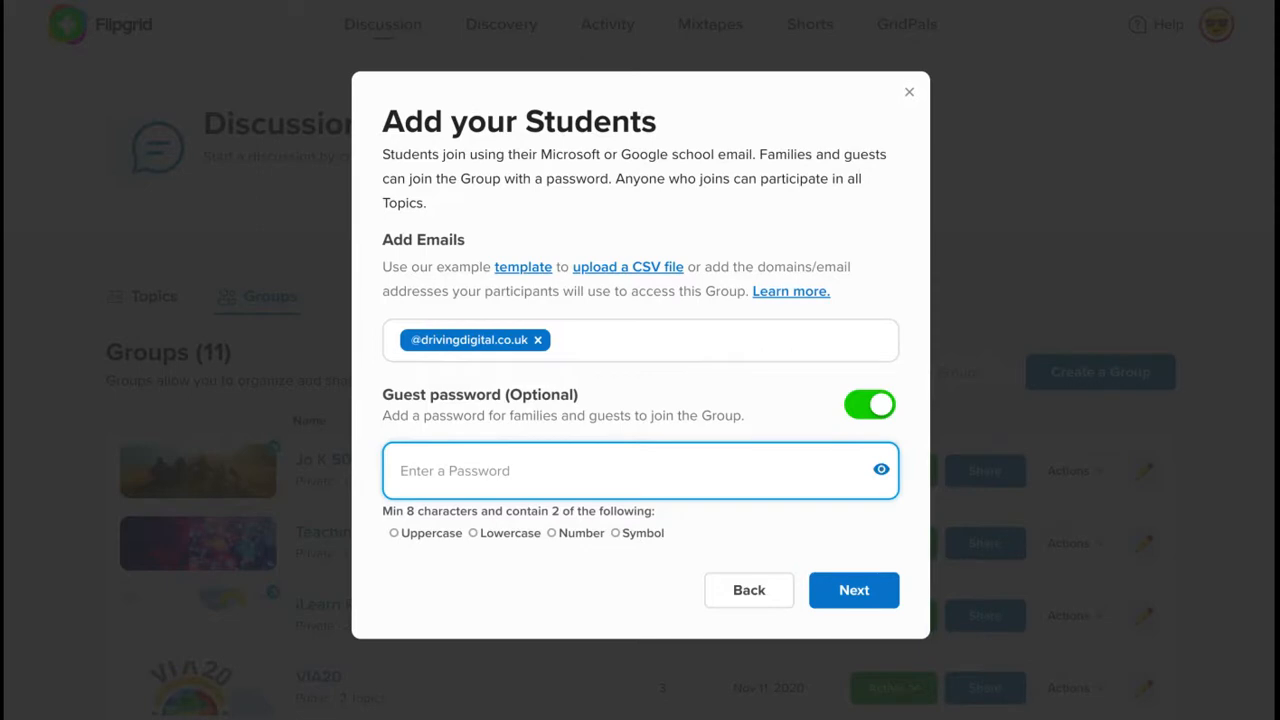
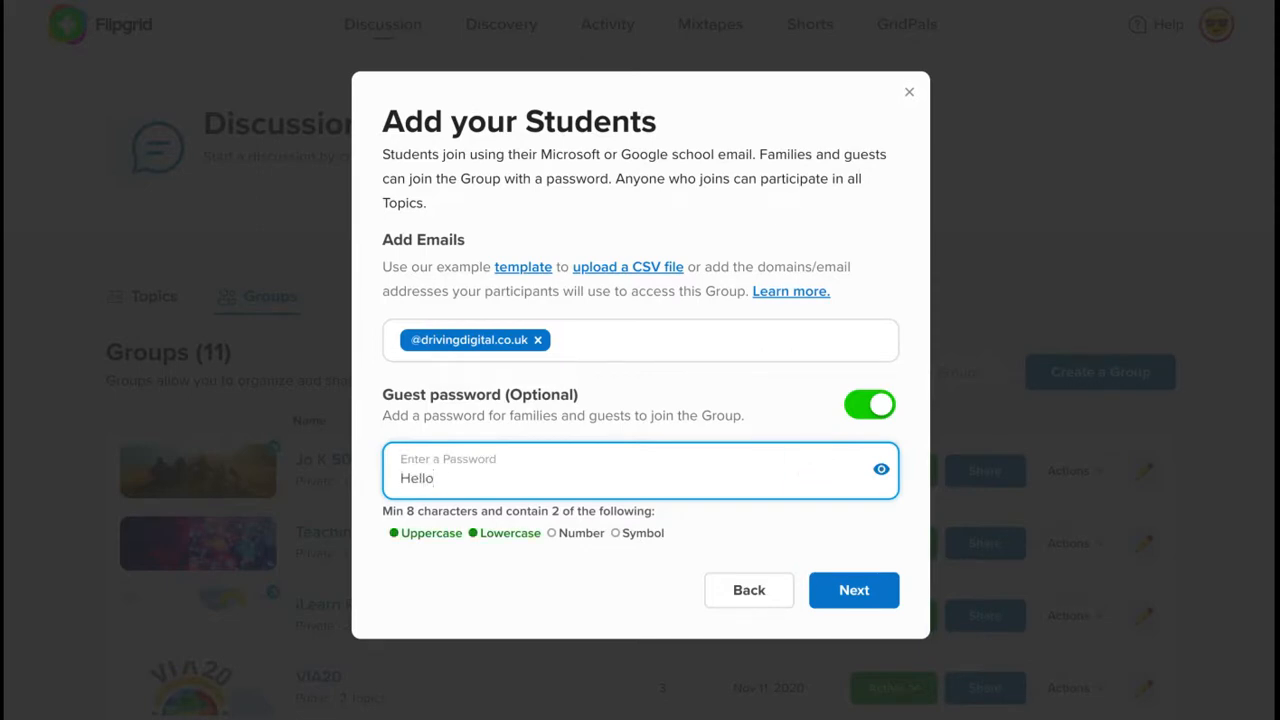
{"action": "left_click", "coordinate": [885, 590]}
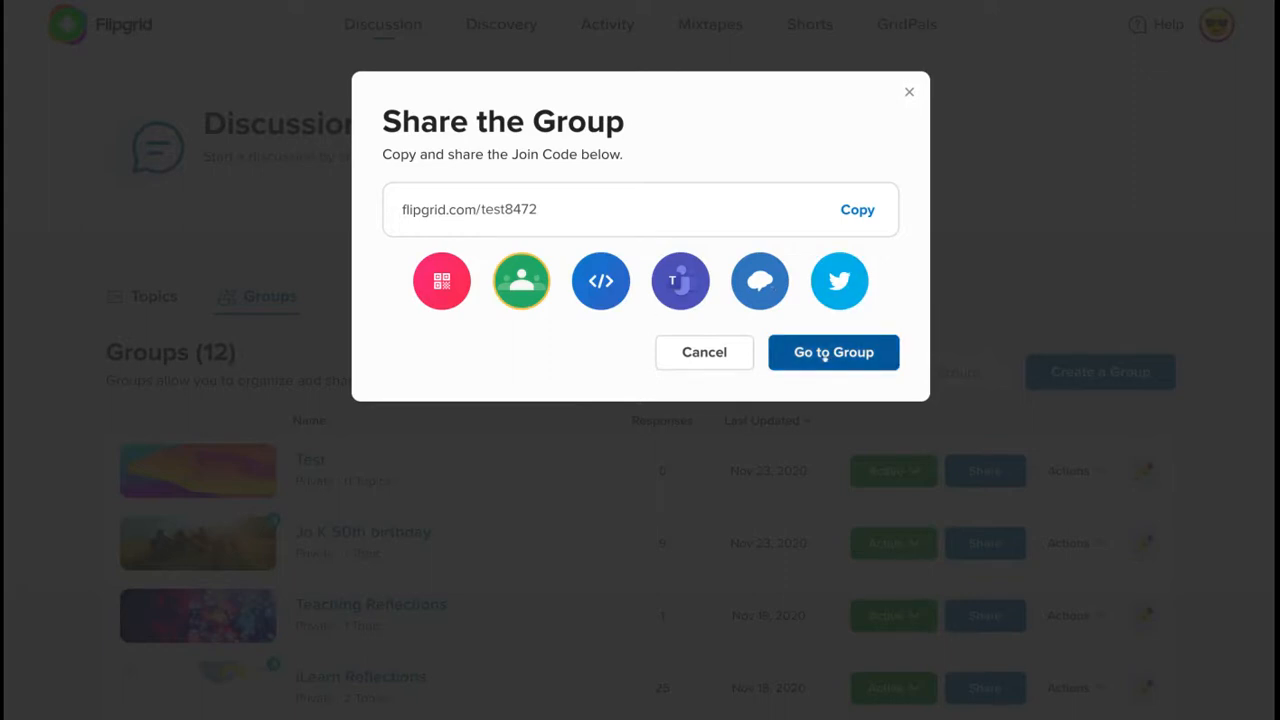
- Open the Test group, try inviting an educator's email as CoPilot, and dismiss the failed invite
{"action": "left_click", "coordinate": [824, 356]}
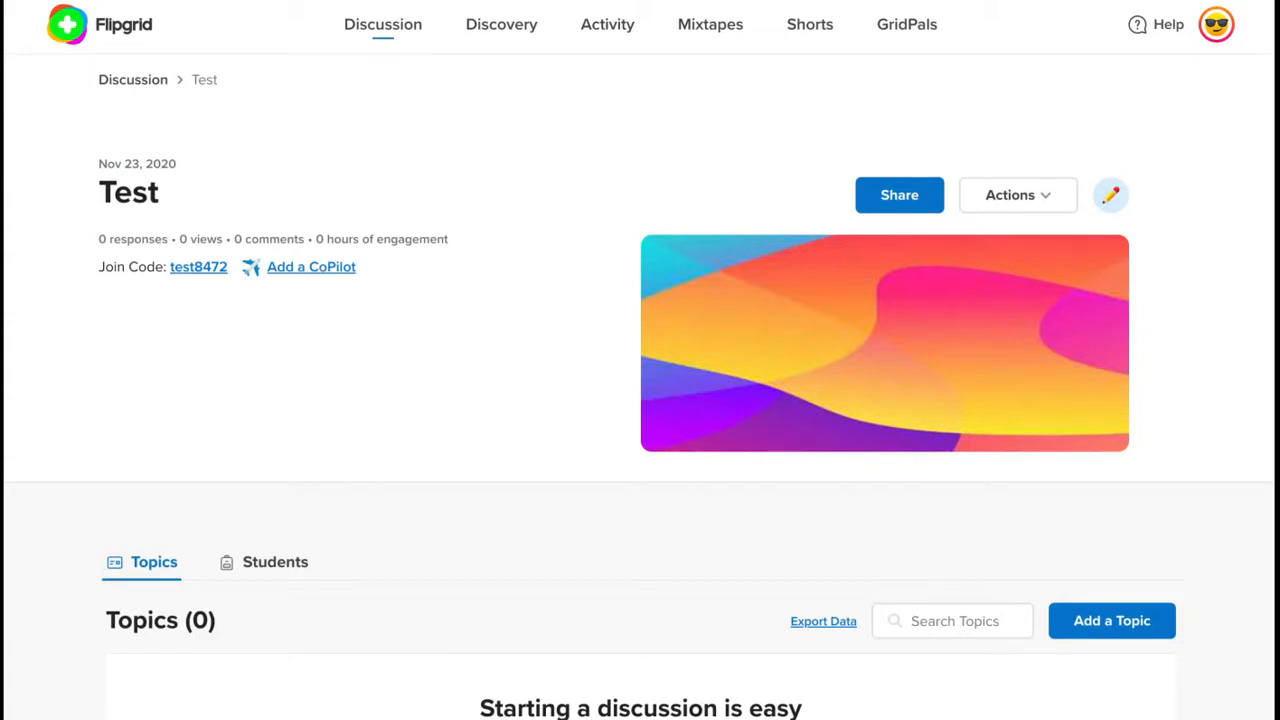
{"action": "left_click", "coordinate": [311, 267]}
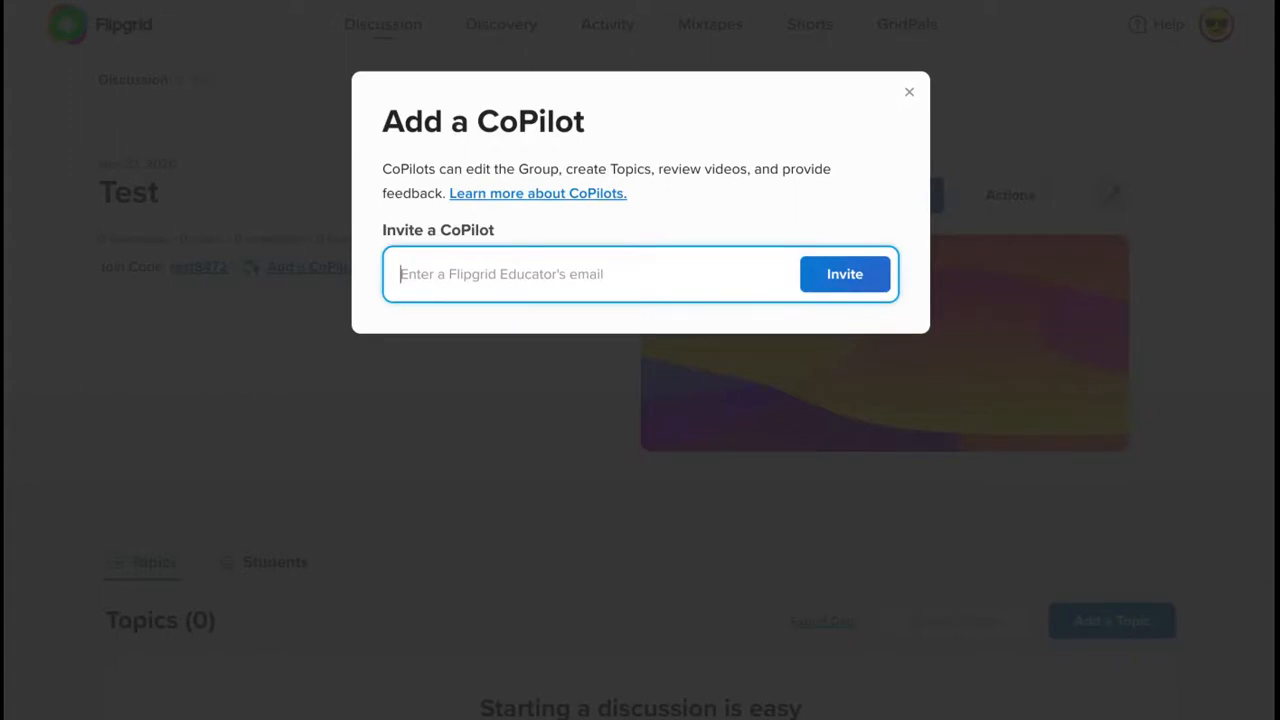
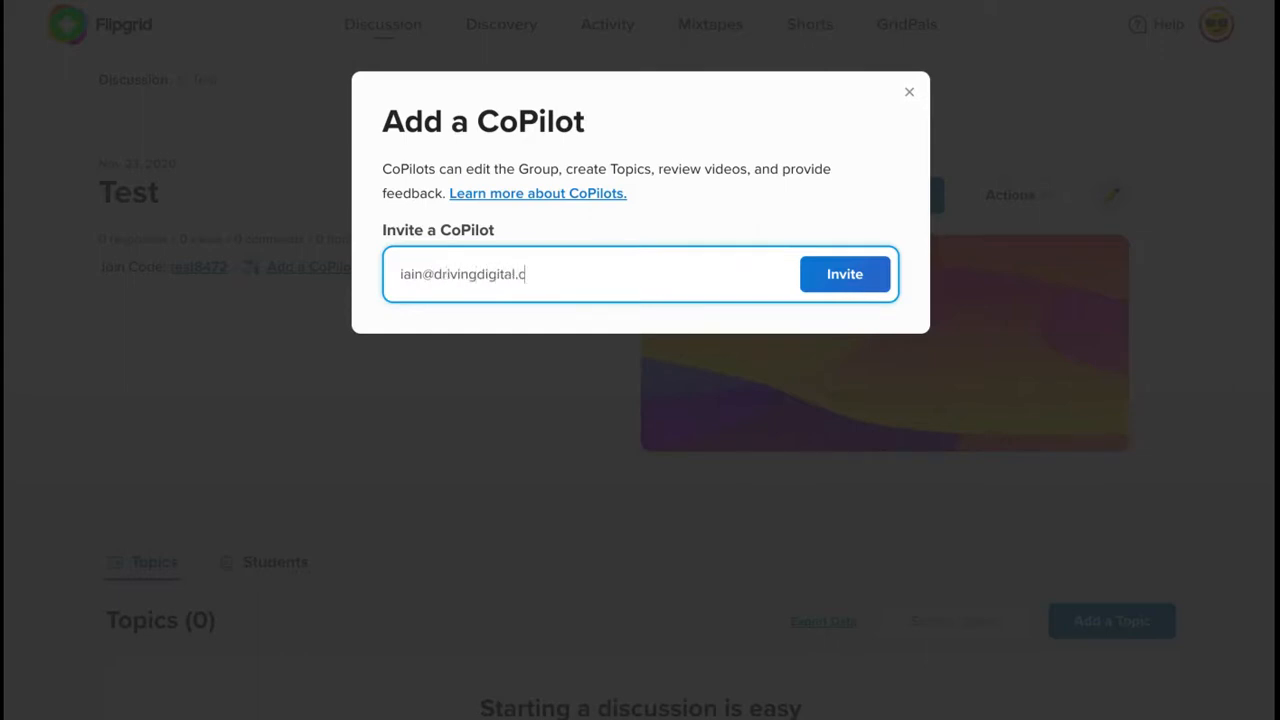
{"action": "left_click", "coordinate": [815, 272]}
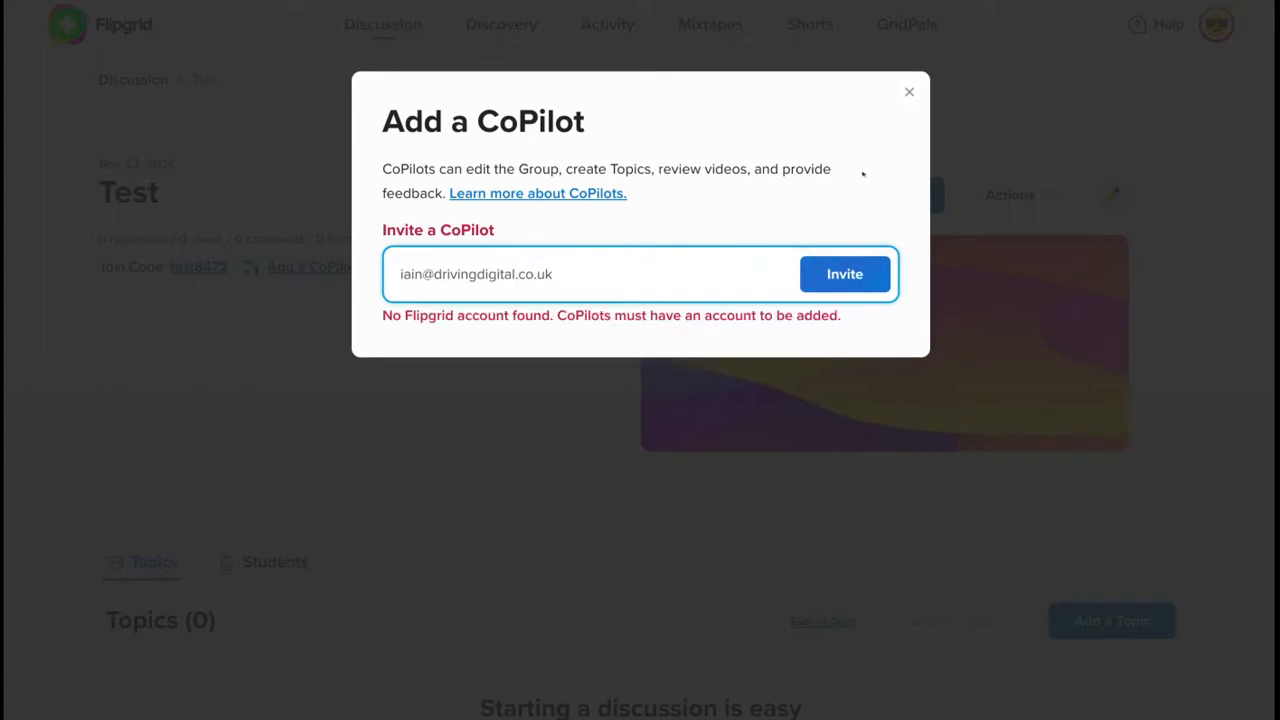
{"action": "left_click", "coordinate": [908, 92]}
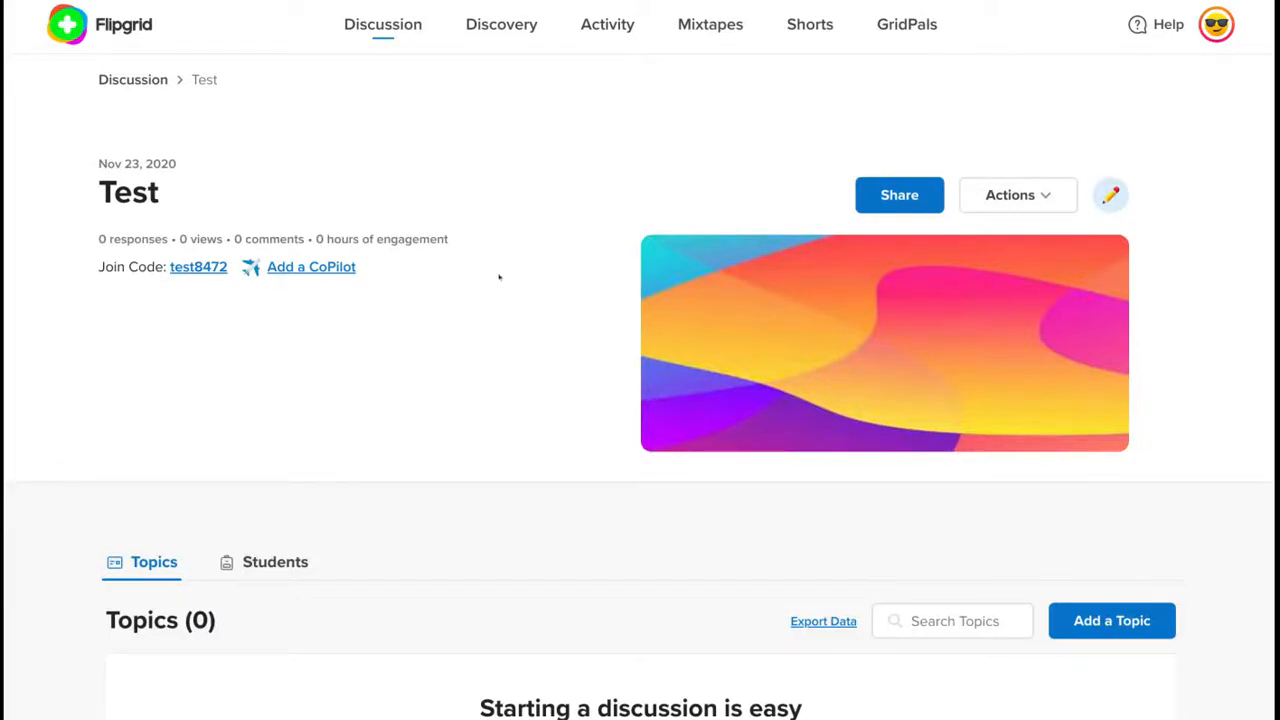
- Start a new topic titled 'Test 123' with the prompt 'What are the challenges for teaching online?'
{"action": "scroll", "coordinate": [499, 277], "scroll_direction": "down", "scroll_amount": 4}
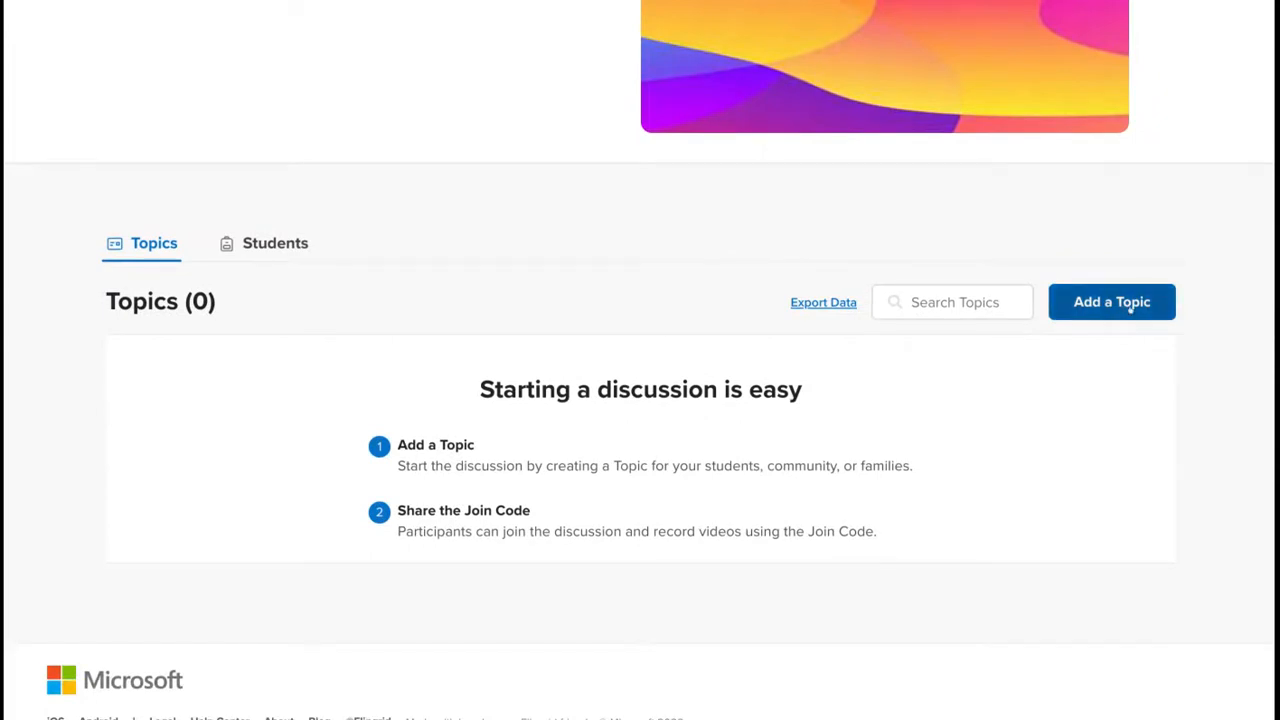
{"action": "left_click", "coordinate": [1130, 310]}
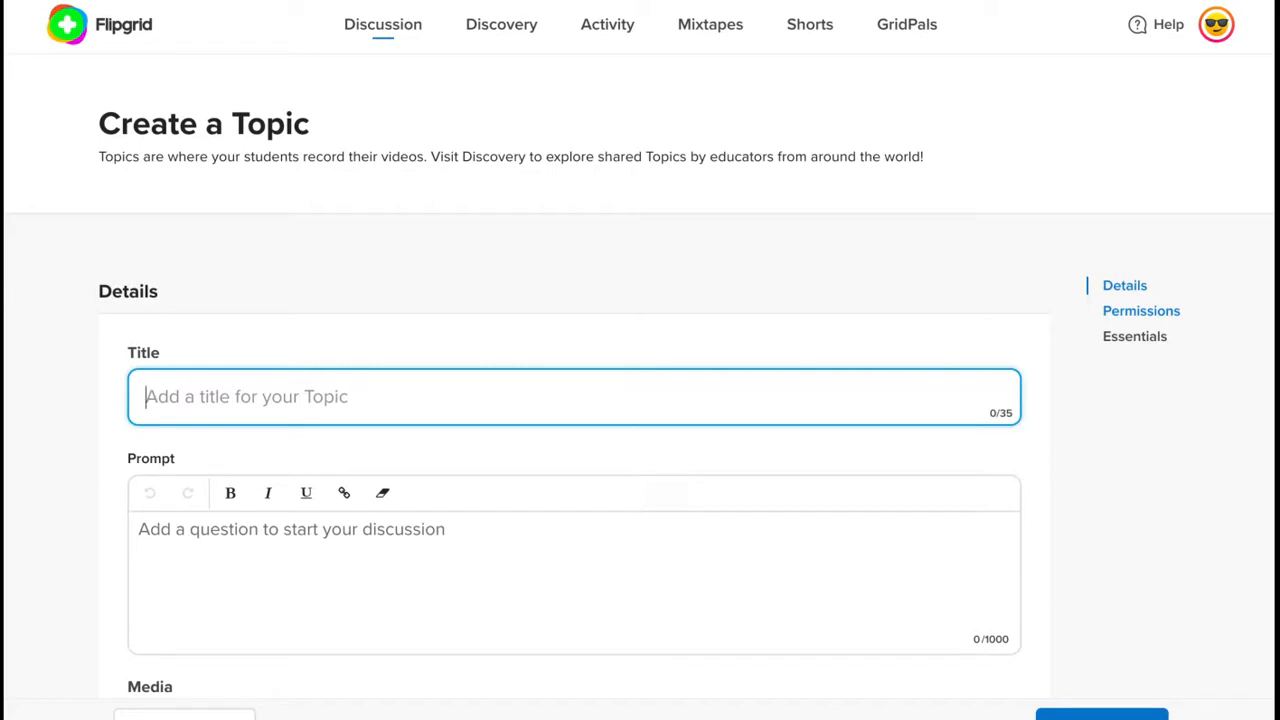
{"action": "type", "text": "Test 123"}
{"action": "key", "text": "Tab"}
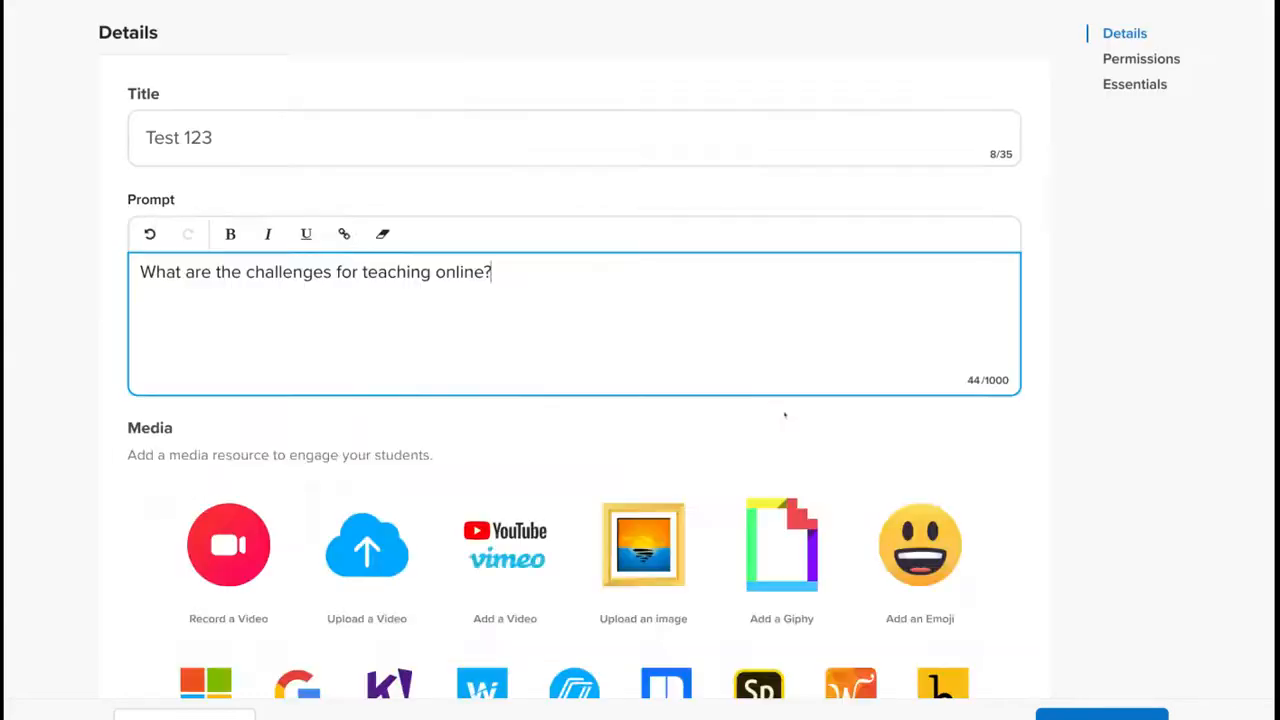
{"action": "scroll", "coordinate": [785, 415], "scroll_direction": "down", "scroll_amount": 1}
{"action": "scroll", "coordinate": [785, 415], "scroll_direction": "down", "scroll_amount": 3}
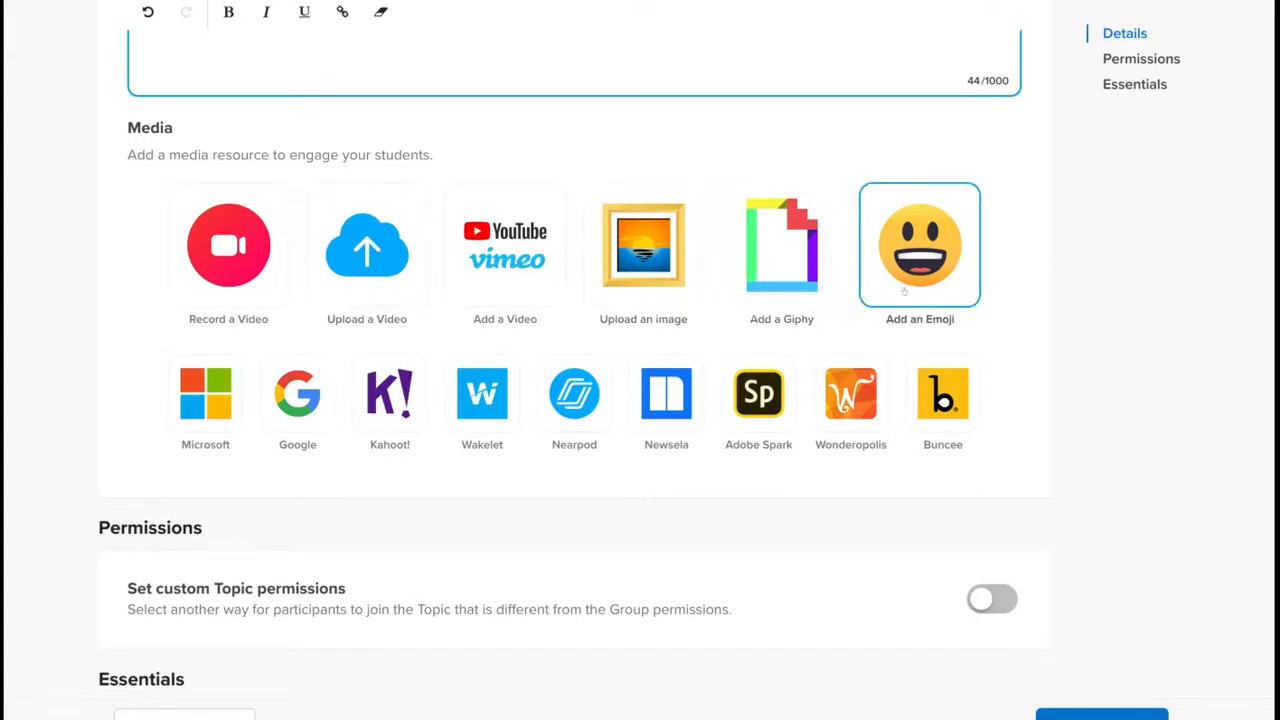
- Attach the HAVE FUN! Giphy as the topic's media
{"action": "left_click", "coordinate": [801, 282]}
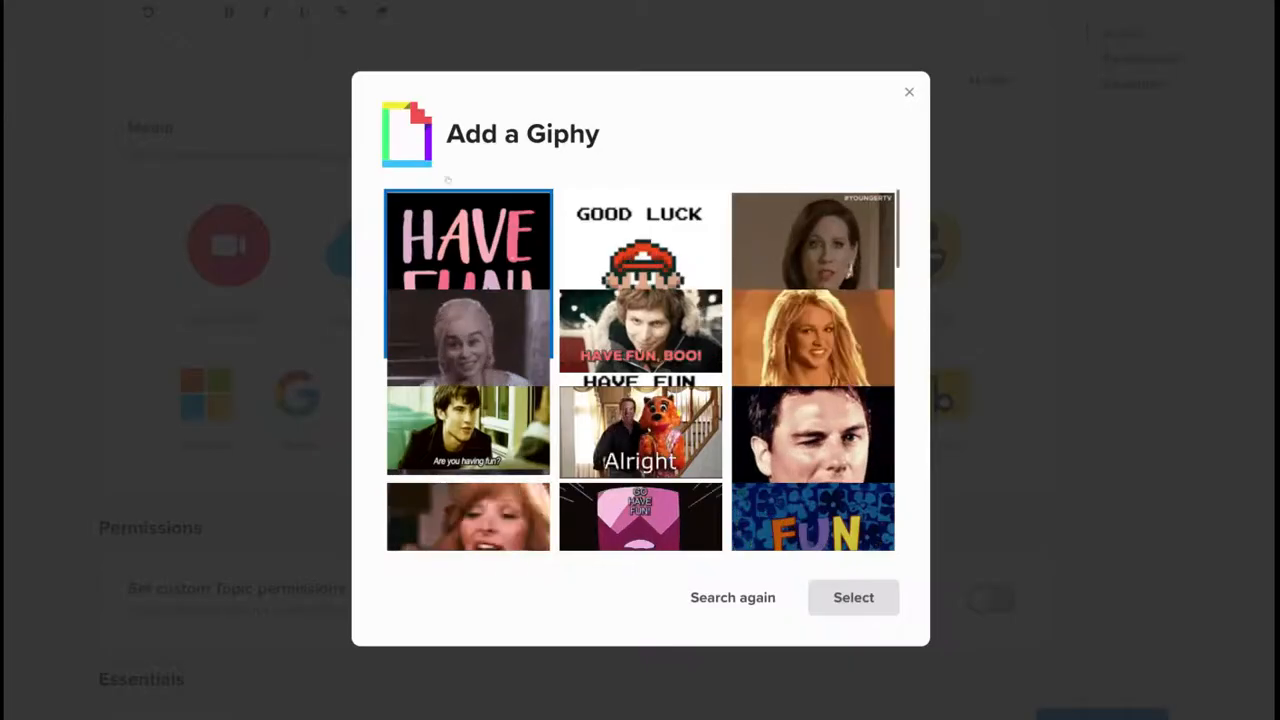
{"action": "left_click", "coordinate": [481, 232]}
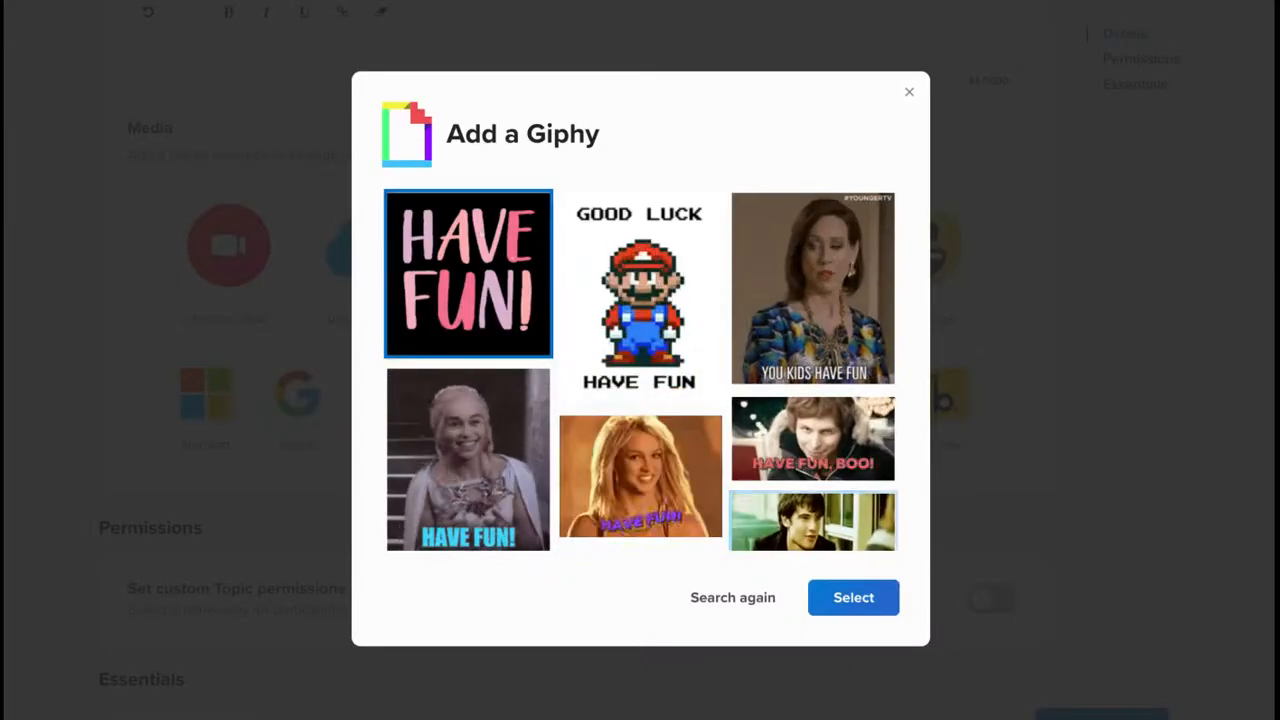
{"action": "left_click", "coordinate": [865, 598]}
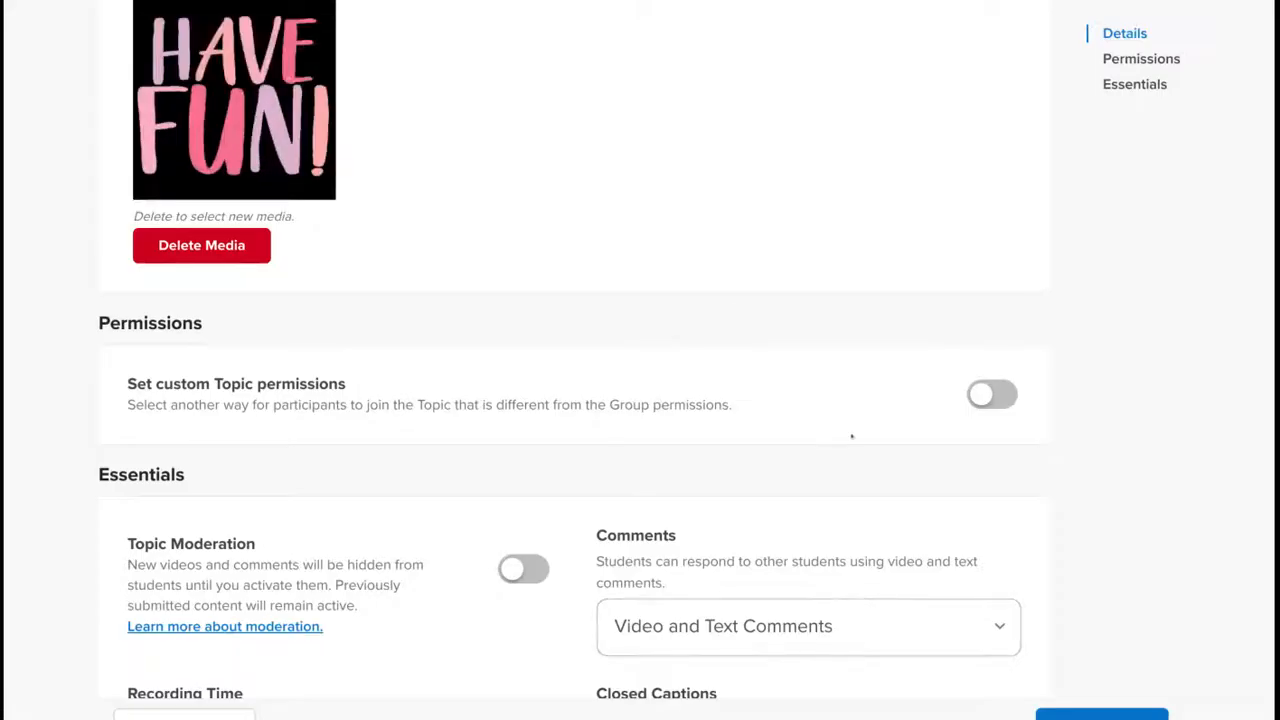
{"action": "scroll", "coordinate": [727, 310], "scroll_direction": "down", "scroll_amount": 2}
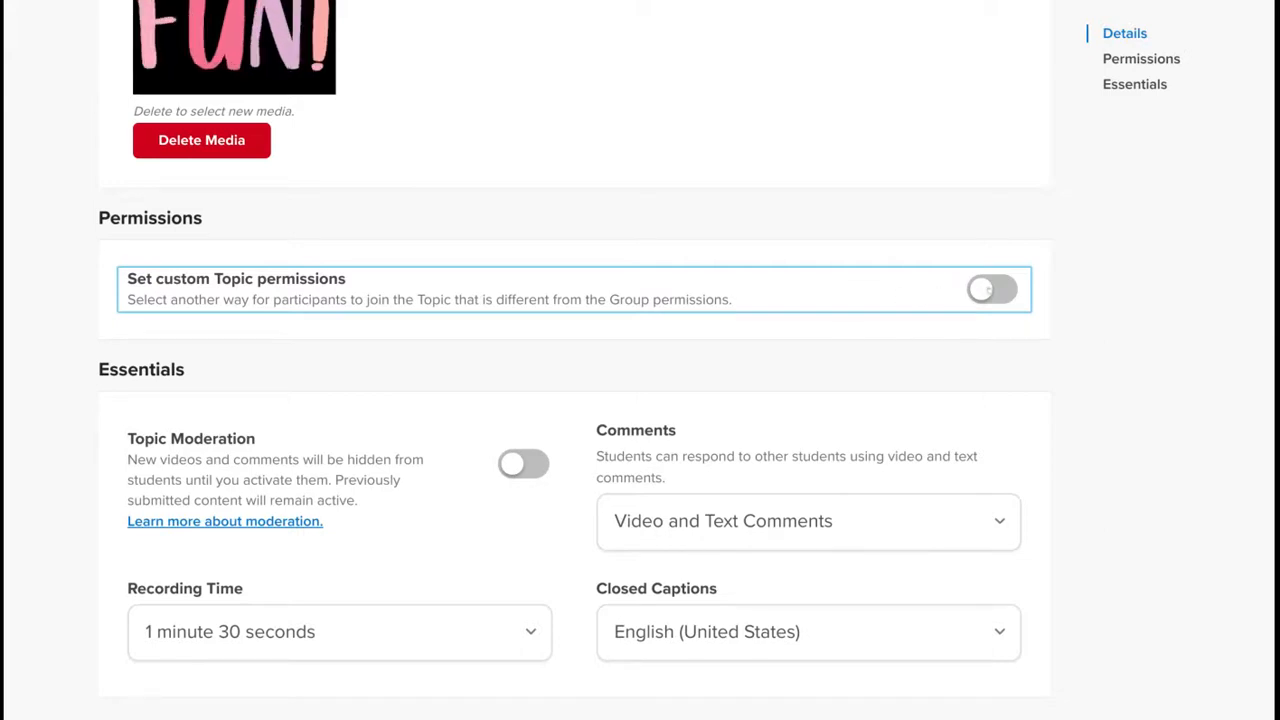
- Enable custom topic permissions and make the topic Public, which turns on moderation
{"action": "left_click", "coordinate": [985, 289]}
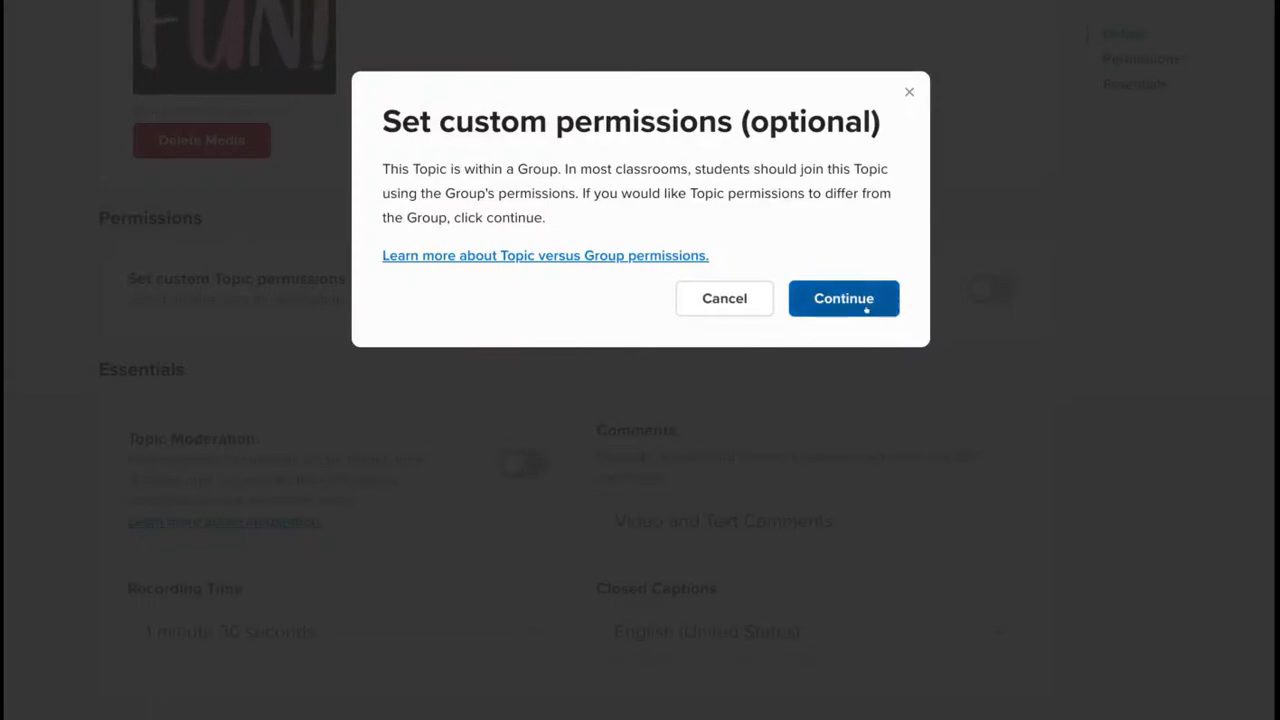
{"action": "left_click", "coordinate": [866, 310]}
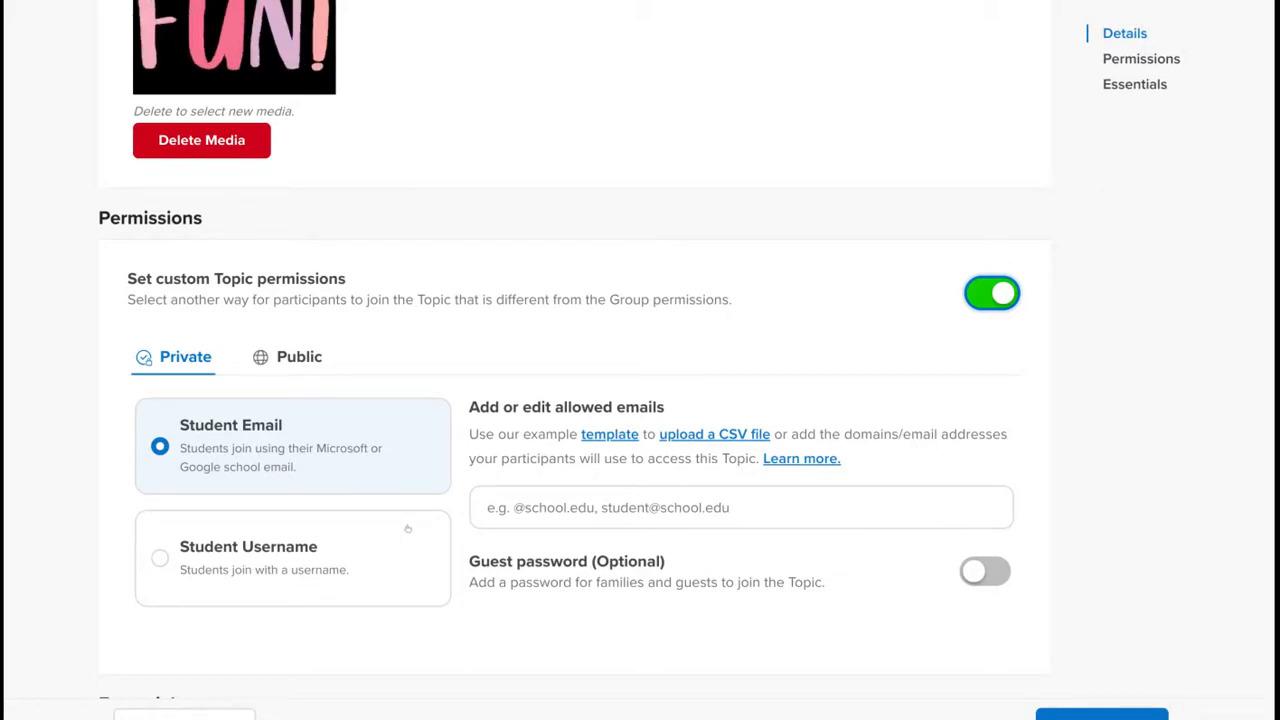
{"action": "left_click", "coordinate": [299, 356]}
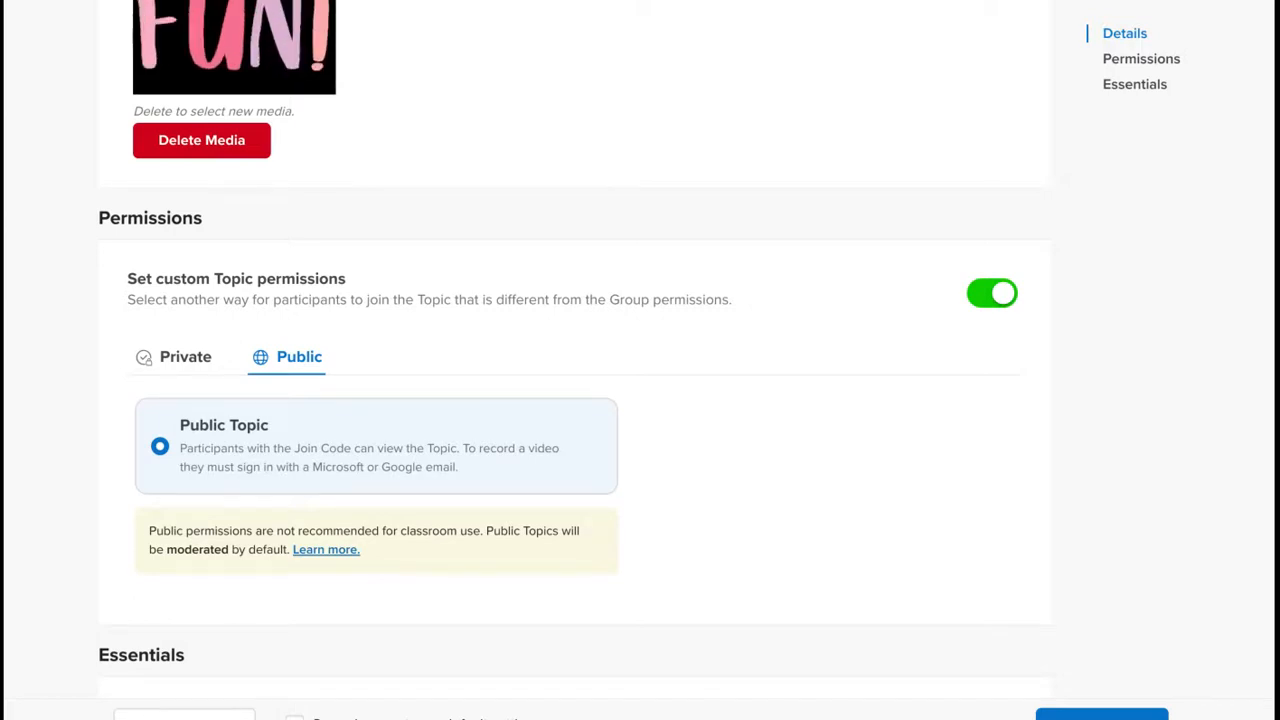
{"action": "scroll", "coordinate": [574, 350], "scroll_direction": "down", "scroll_amount": 2}
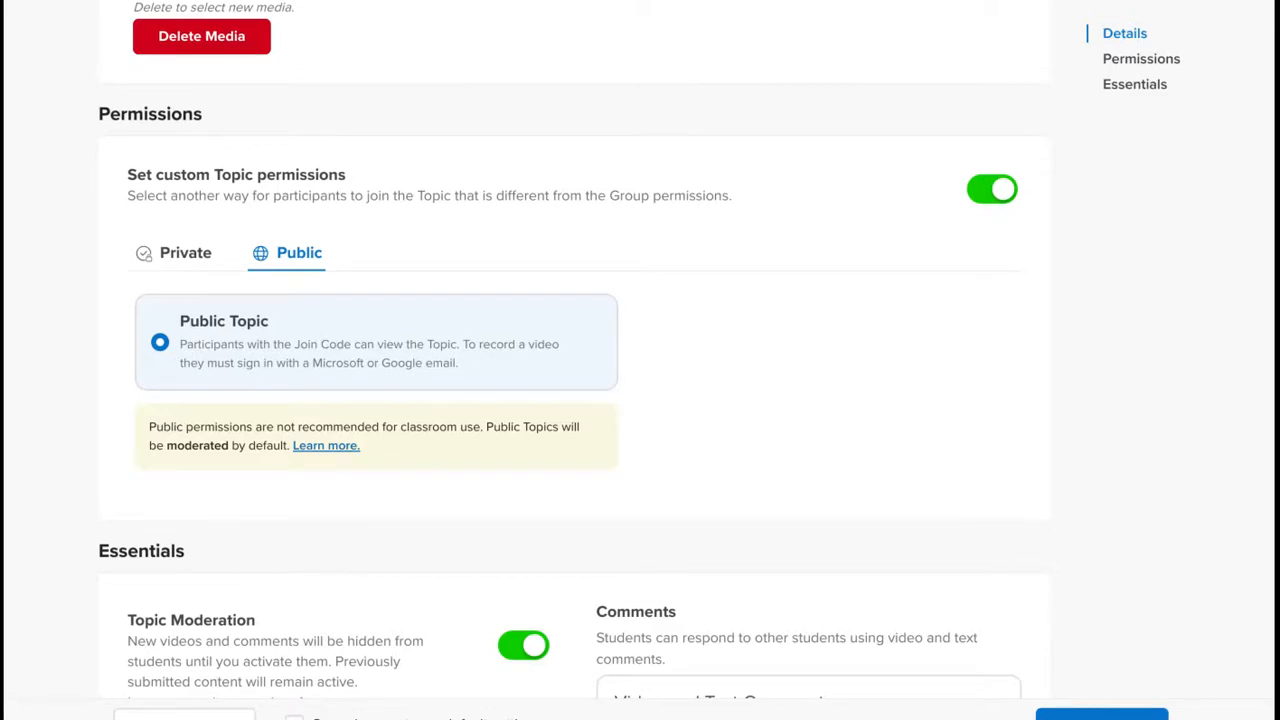
{"action": "scroll", "coordinate": [574, 360], "scroll_direction": "down", "scroll_amount": 7}
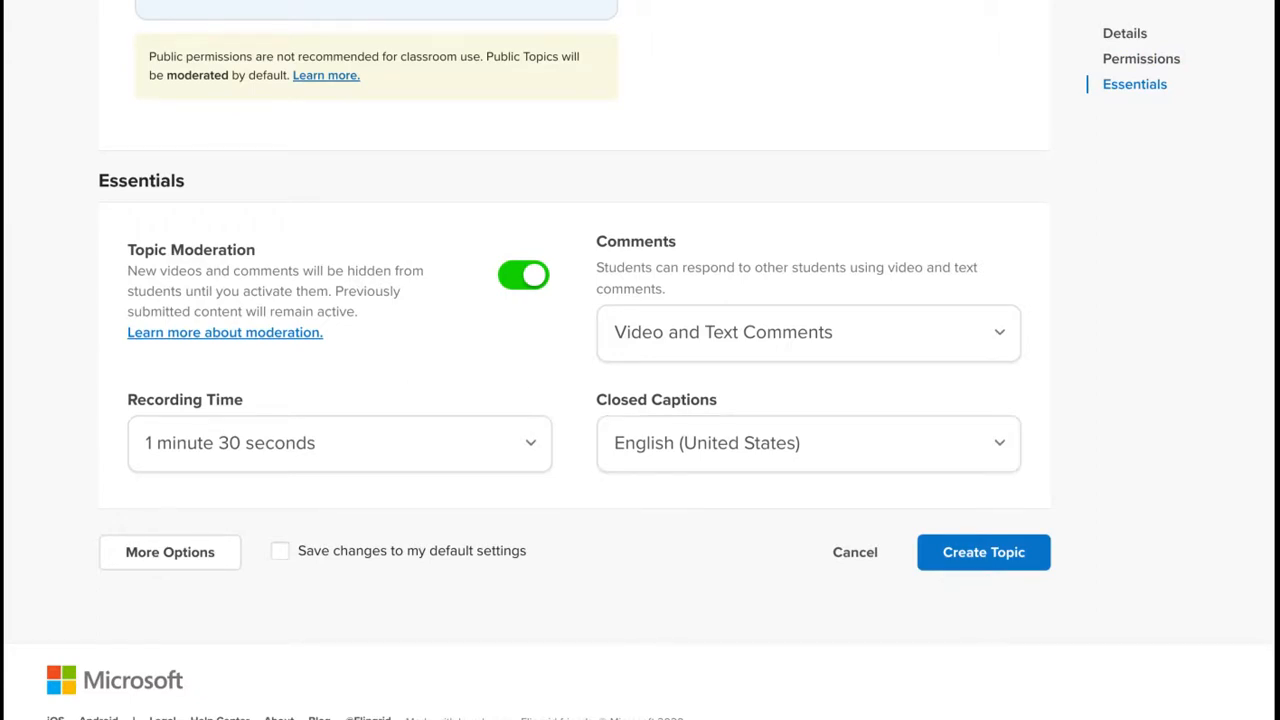
- Set 3-minute recordings and English (United Kingdom) captions, keep video and text comments, and create the topic
{"action": "left_click", "coordinate": [527, 438]}
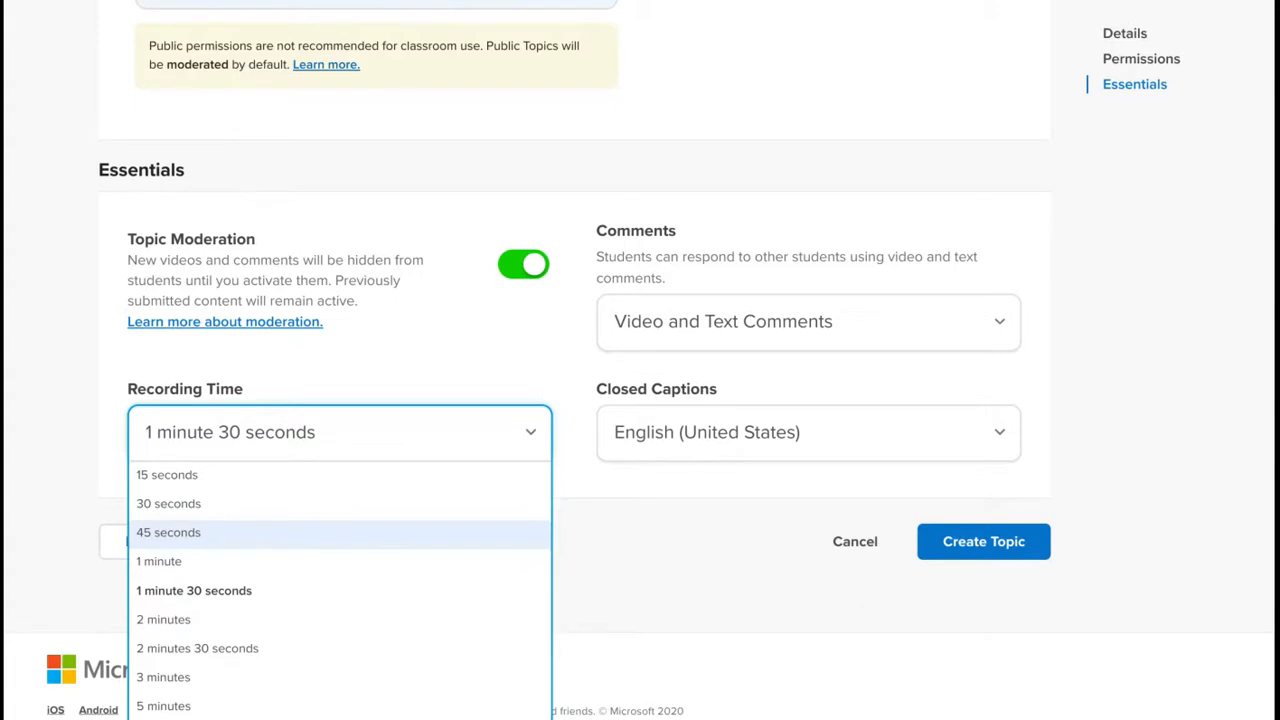
{"action": "left_click", "coordinate": [320, 676]}
{"action": "left_click", "coordinate": [825, 338]}
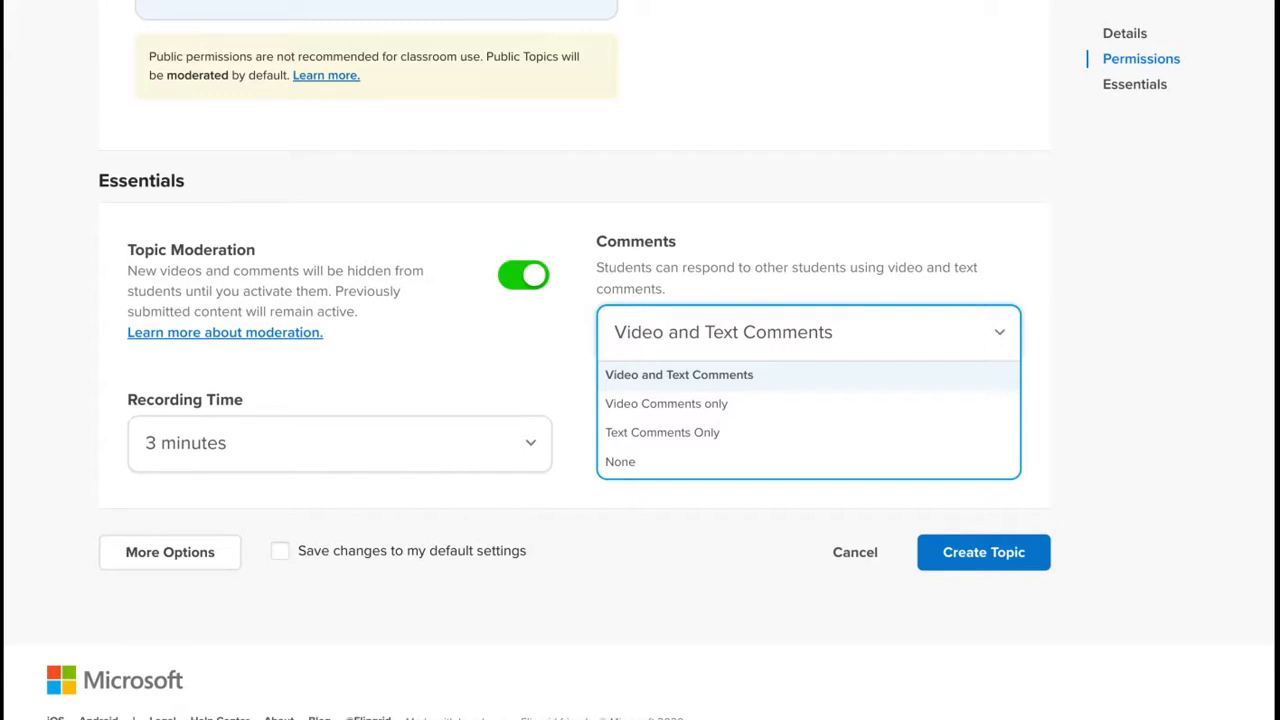
{"action": "left_click", "coordinate": [825, 338]}
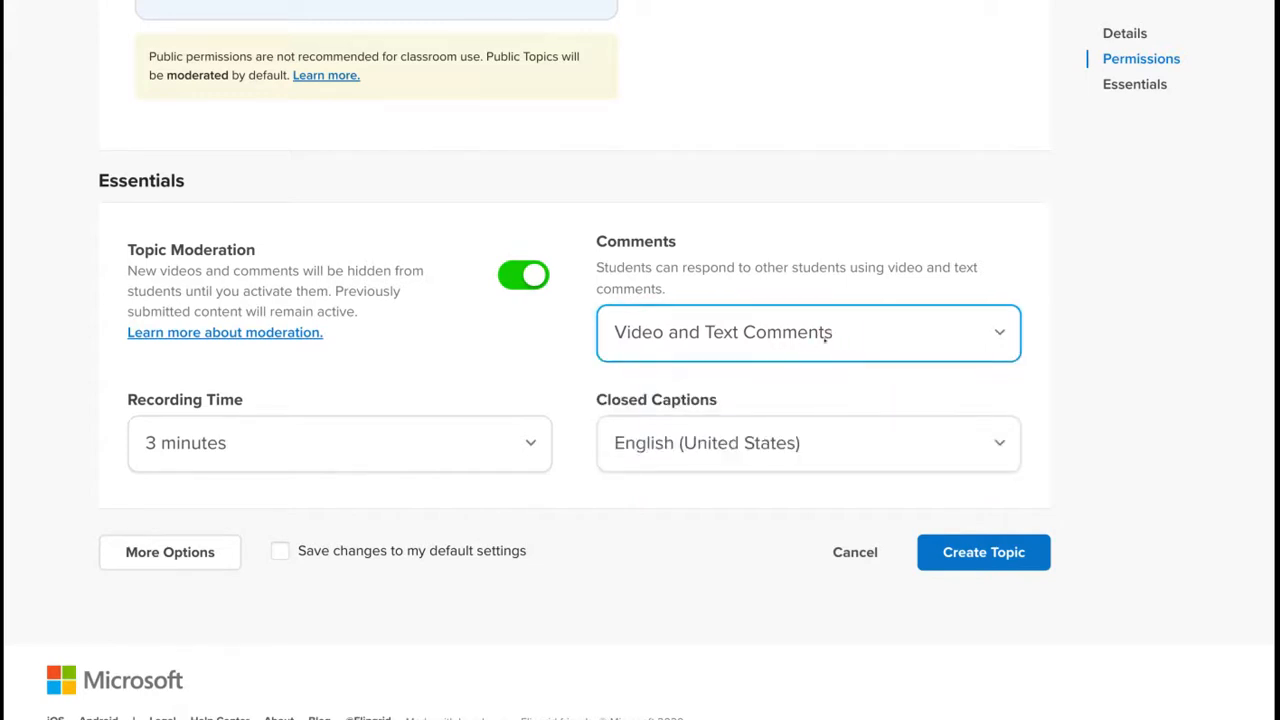
{"action": "left_click", "coordinate": [826, 449]}
{"action": "left_click", "coordinate": [800, 419]}
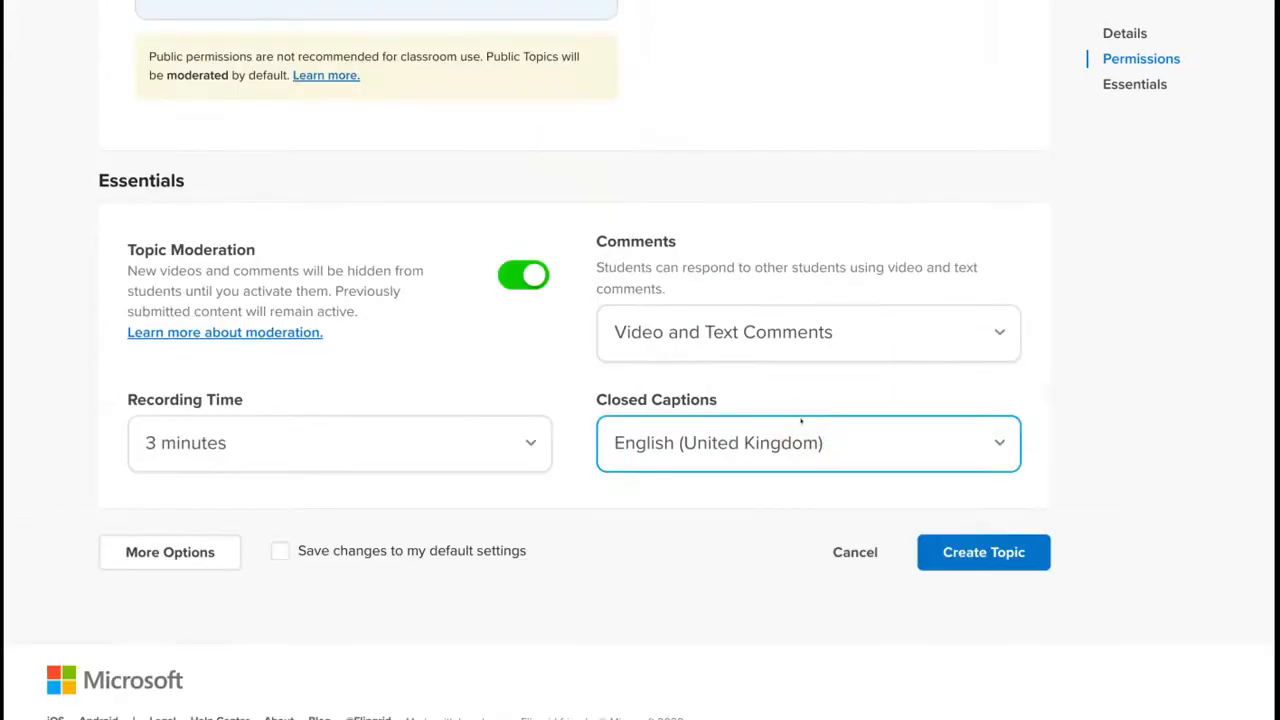
{"action": "left_click", "coordinate": [931, 563]}
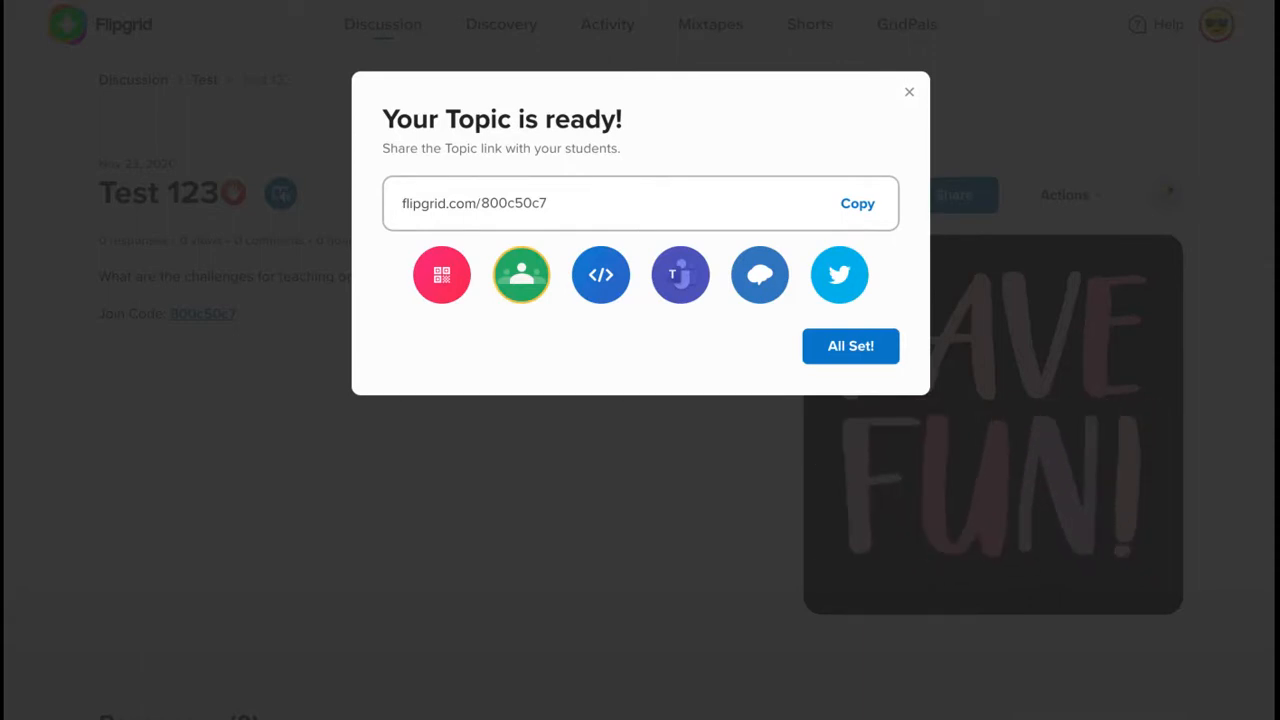
- Copy the topic link and load it in a new incognito Chrome window
{"action": "left_click", "coordinate": [640, 203]}
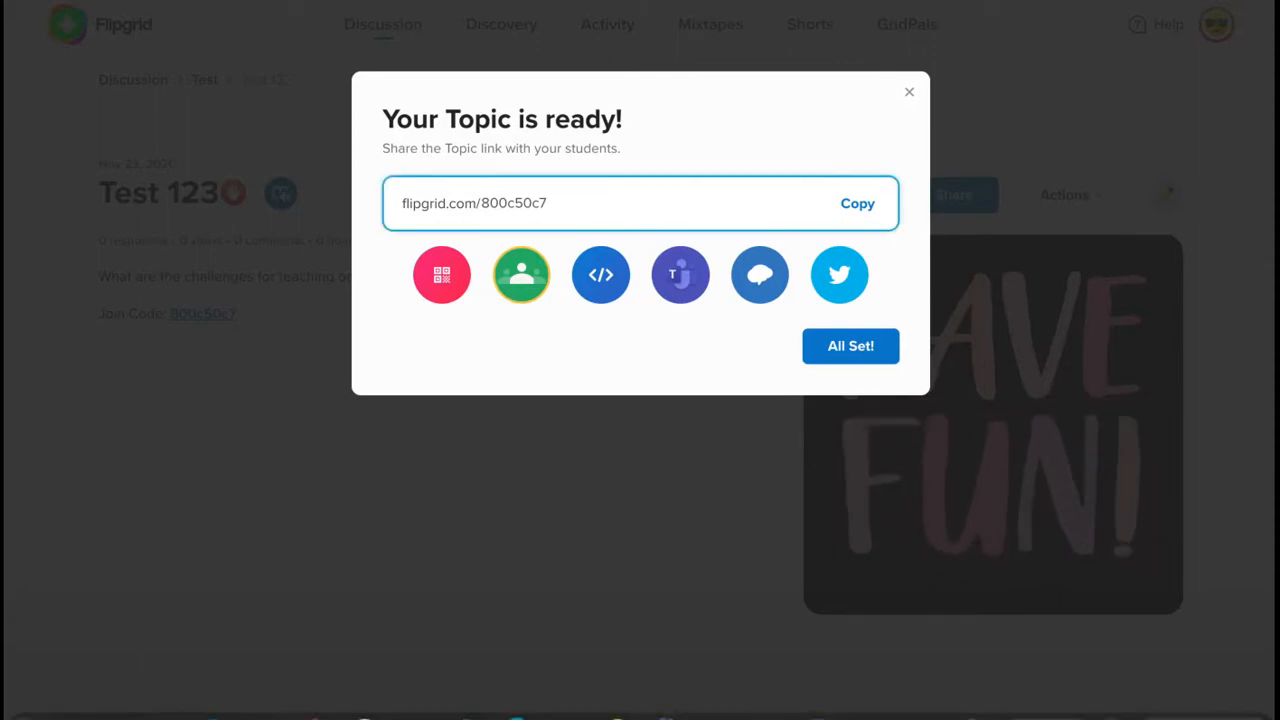
{"action": "right_click", "coordinate": [314, 713]}
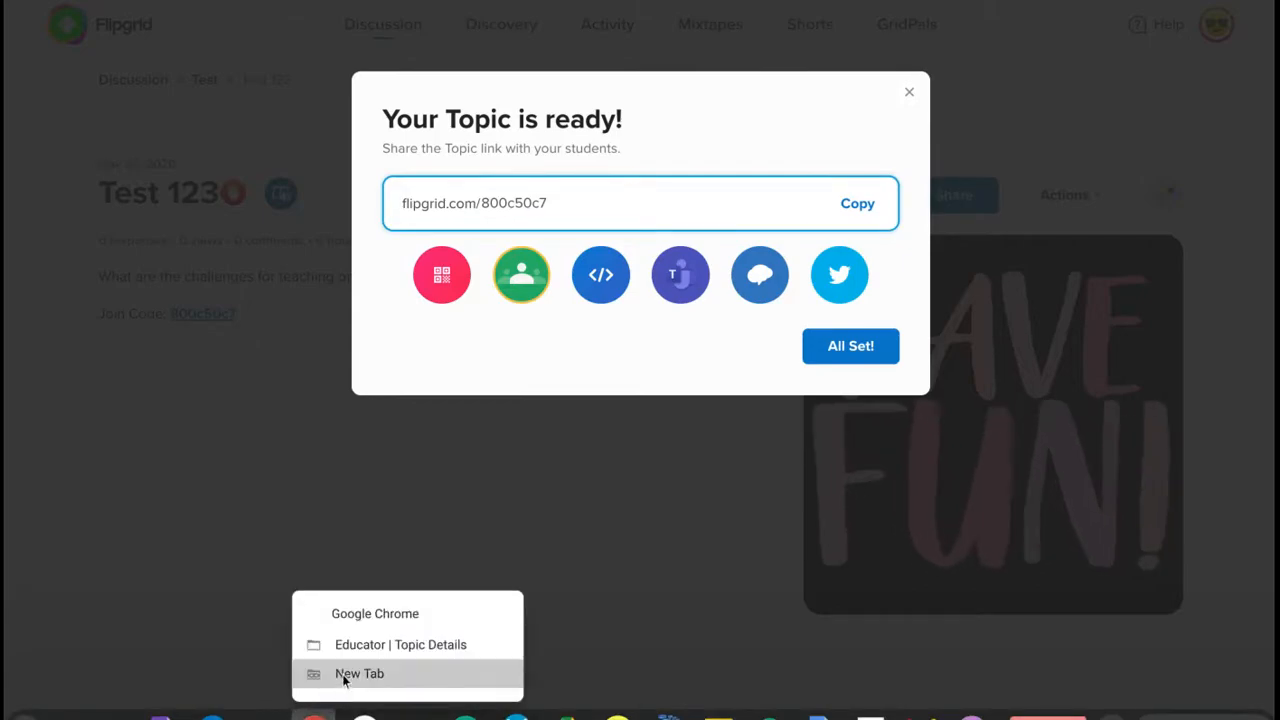
{"action": "left_click", "coordinate": [359, 673]}
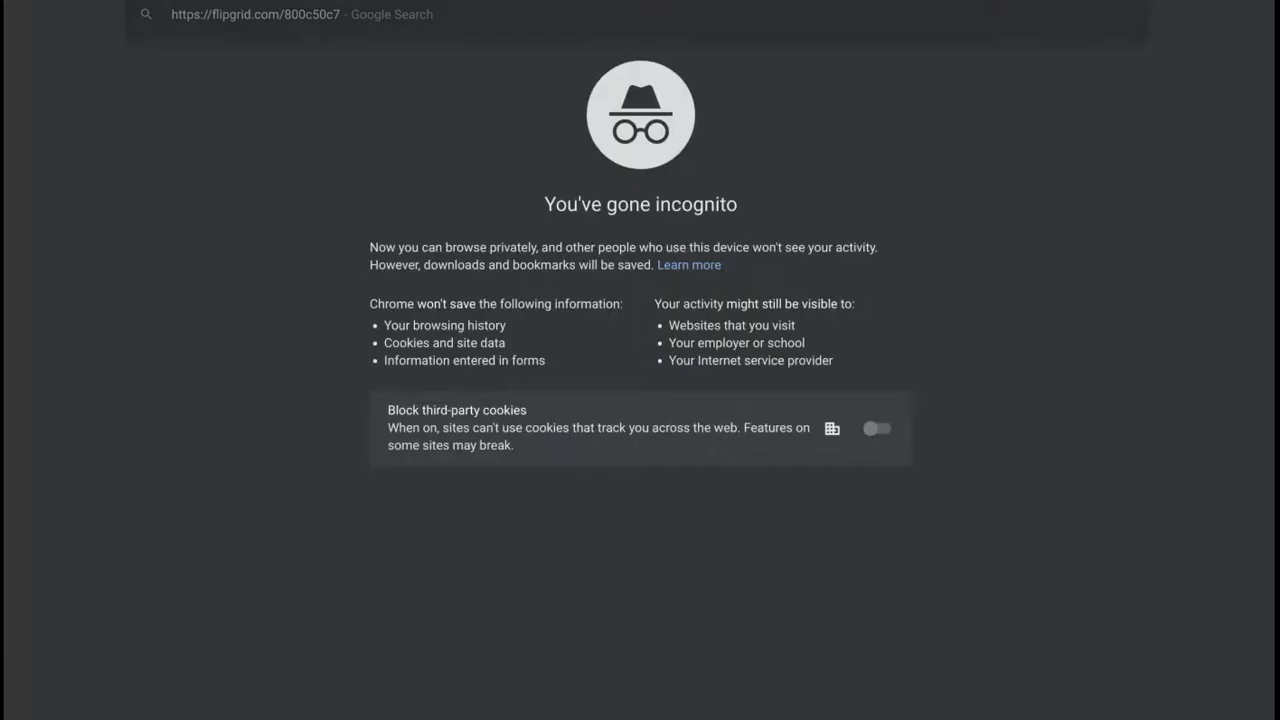
{"action": "key", "text": "Return"}
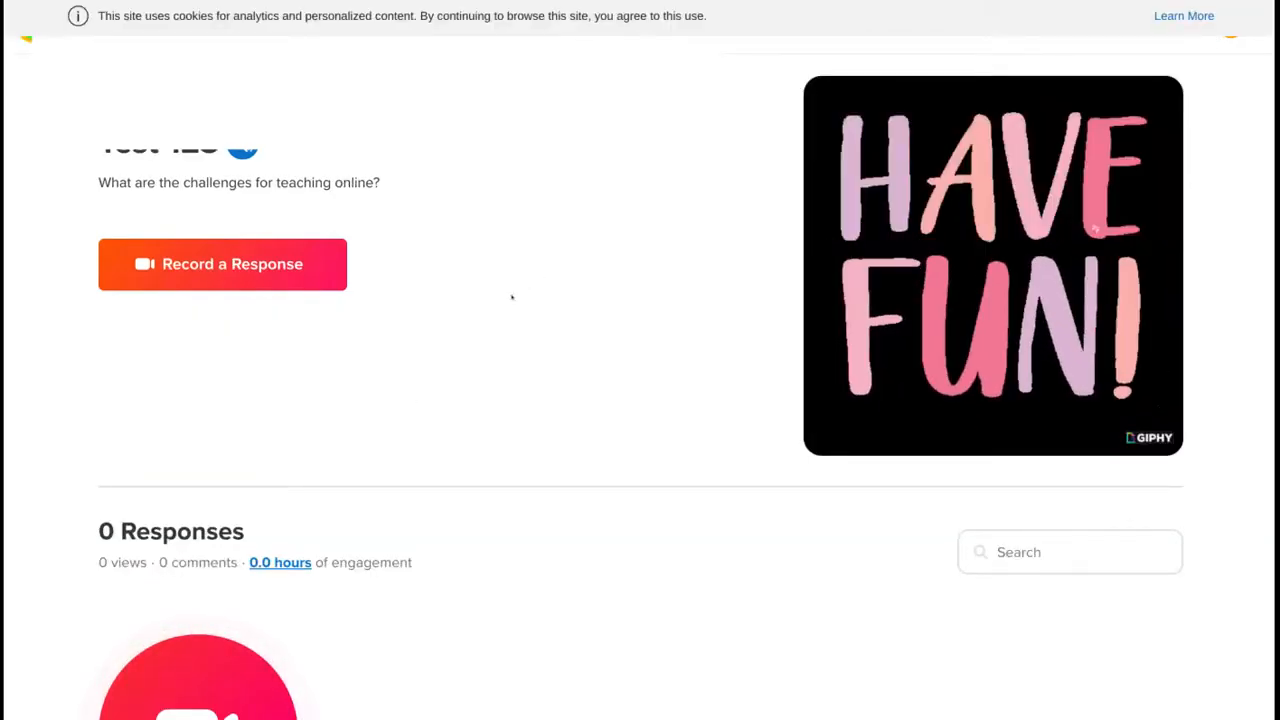
- Start a response to the topic, sign in with Google, and allow camera and microphone access
{"action": "mouse_move", "coordinate": [886, 297]}
{"action": "scroll", "coordinate": [479, 431], "scroll_direction": "down", "scroll_amount": 3}
{"action": "scroll", "coordinate": [479, 431], "scroll_direction": "up", "scroll_amount": 1}
{"action": "scroll", "coordinate": [479, 431], "scroll_direction": "down", "scroll_amount": 1}
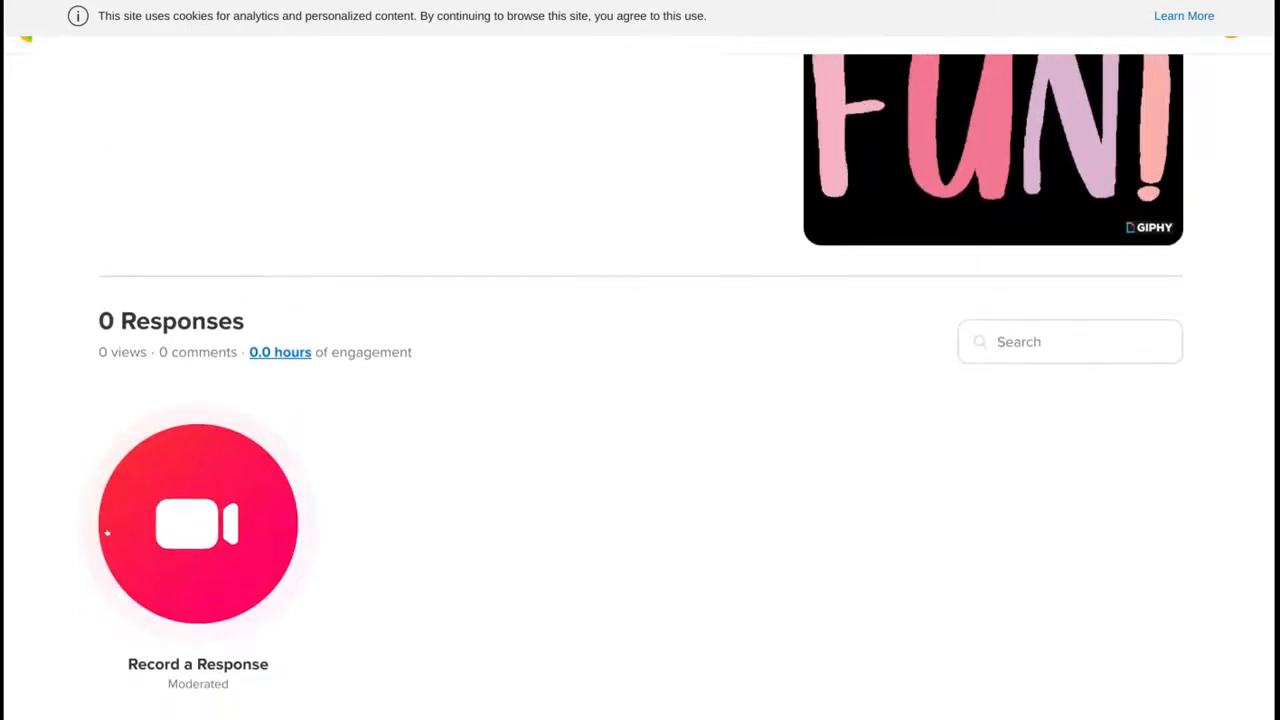
{"action": "left_click", "coordinate": [107, 533]}
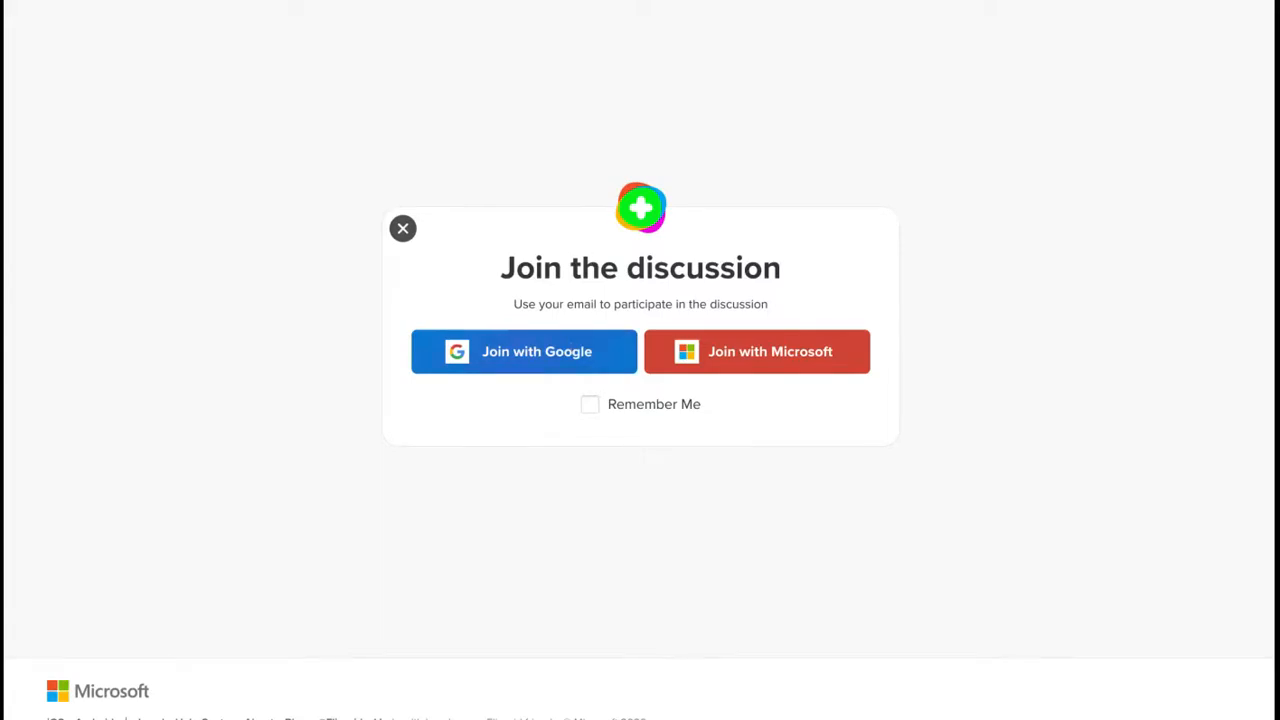
{"action": "left_click", "coordinate": [569, 351]}
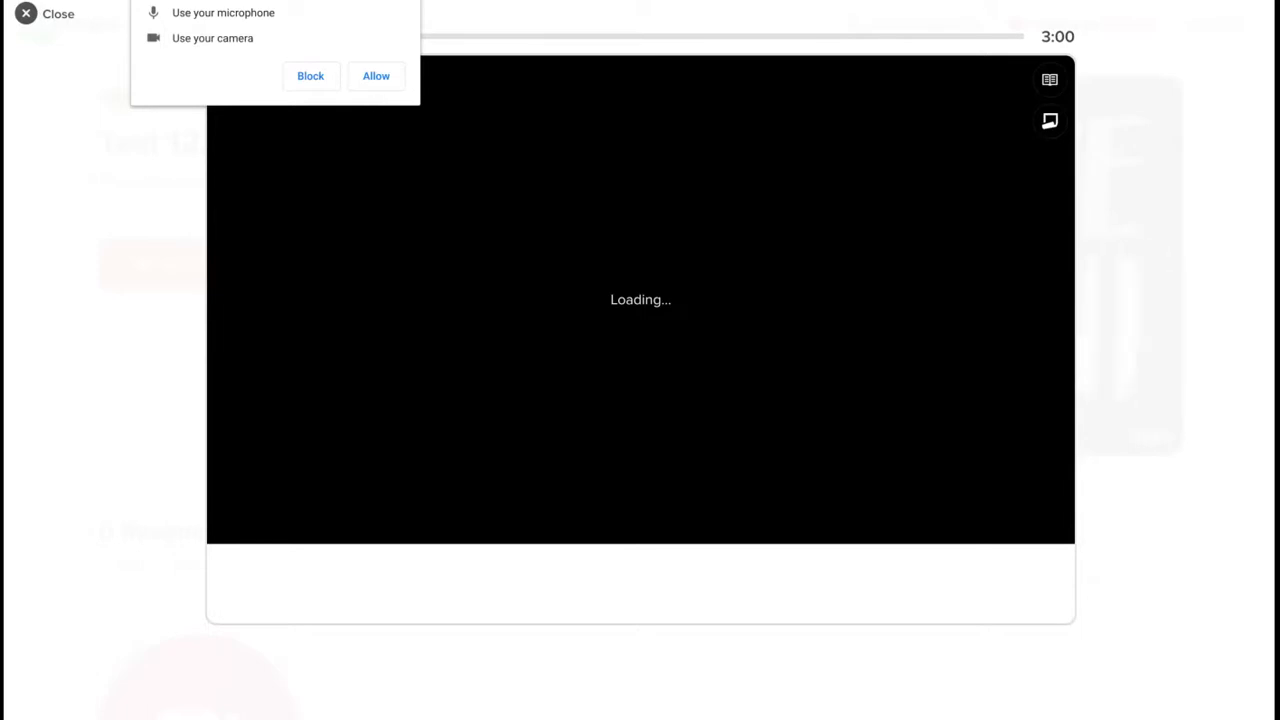
{"action": "left_click", "coordinate": [375, 78]}
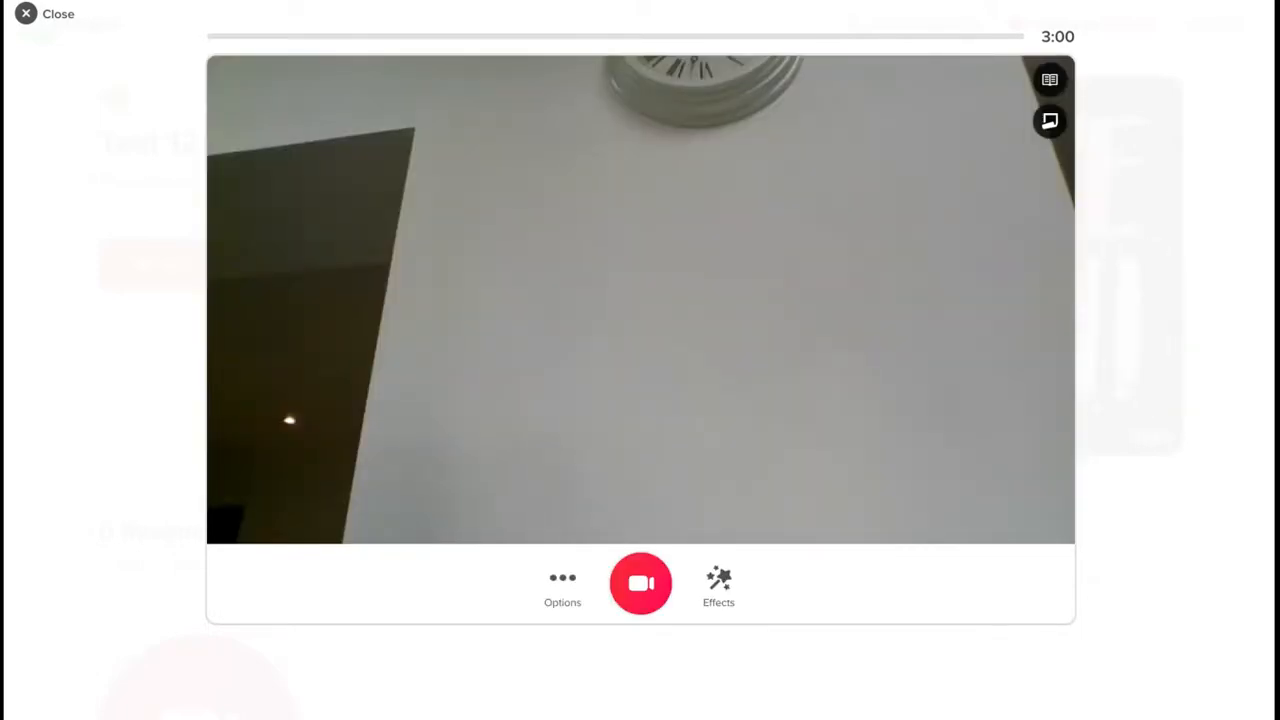
- Show and hide the topic card, add then close an empty sticky note, and bring up Effects
{"action": "left_click", "coordinate": [1050, 79]}
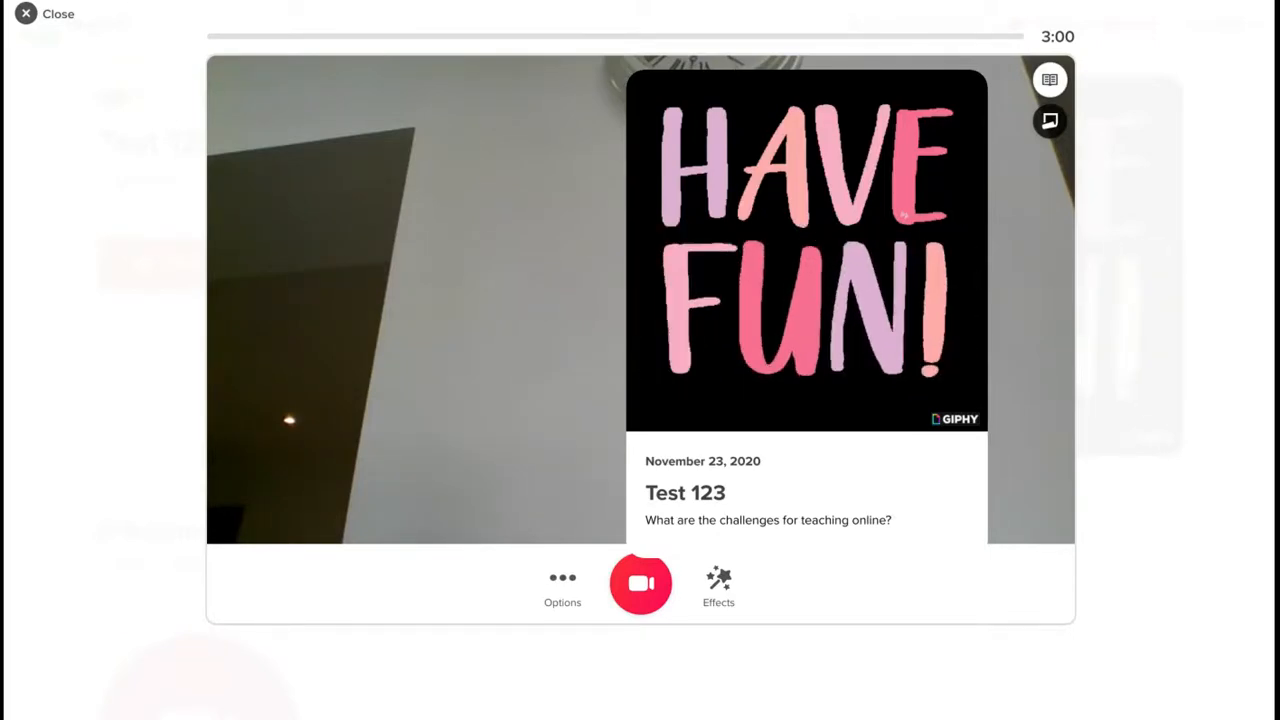
{"action": "left_click", "coordinate": [1050, 80]}
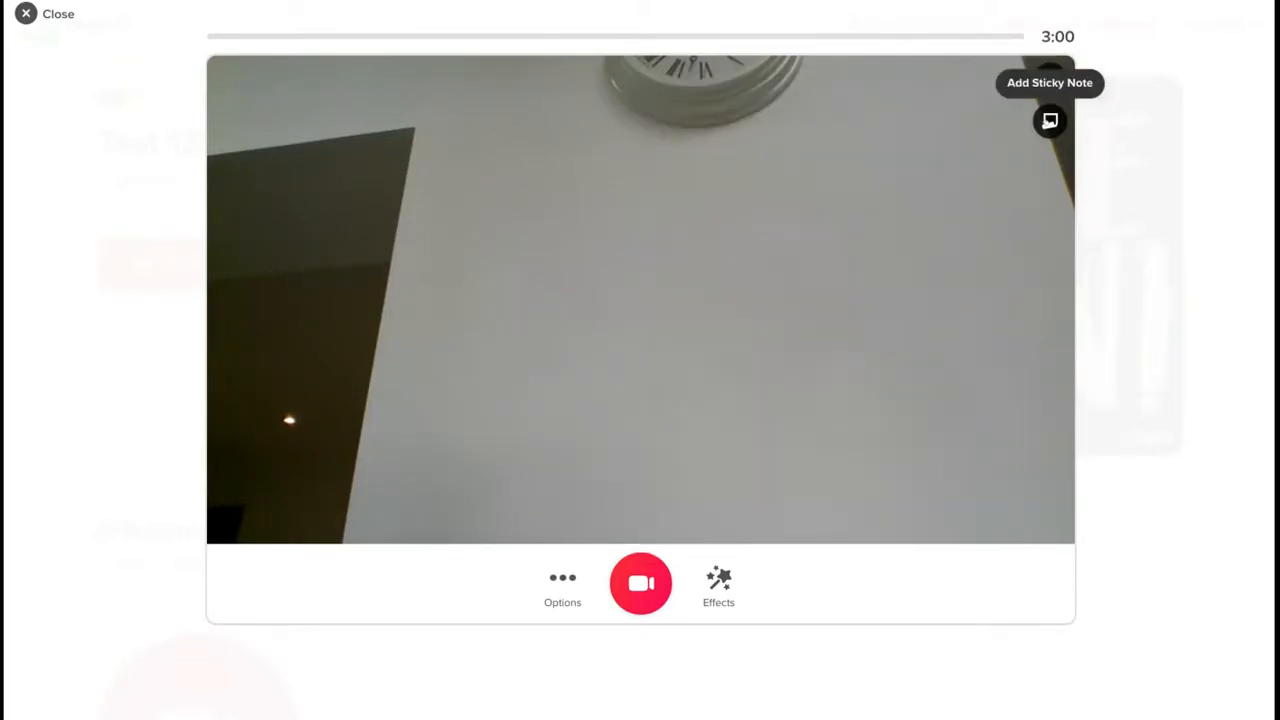
{"action": "left_click", "coordinate": [1050, 120]}
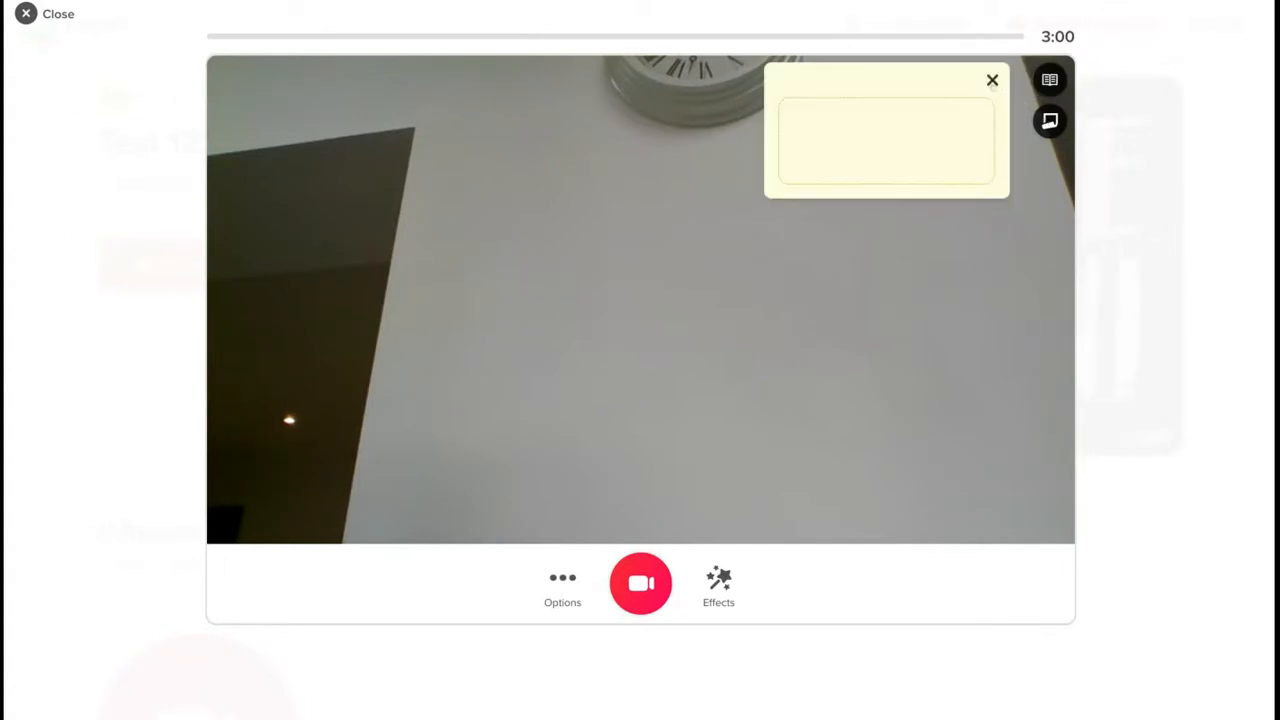
{"action": "left_click", "coordinate": [992, 82]}
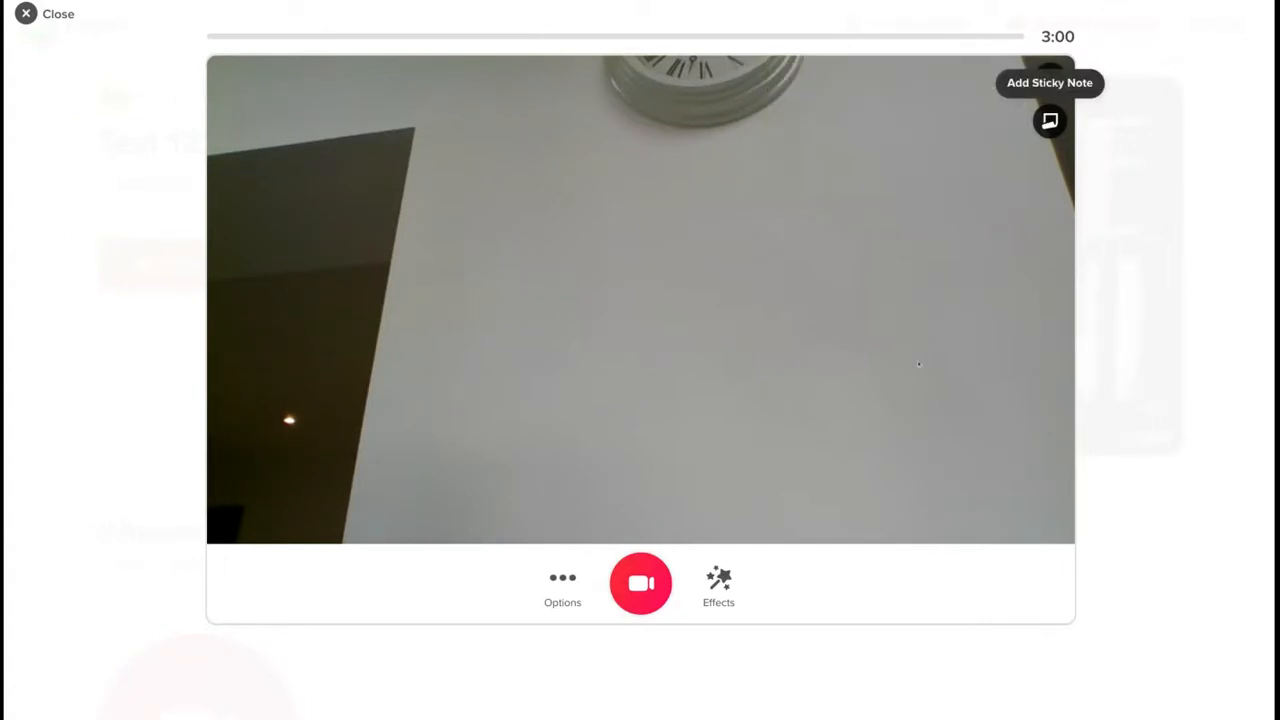
{"action": "left_click", "coordinate": [719, 585]}
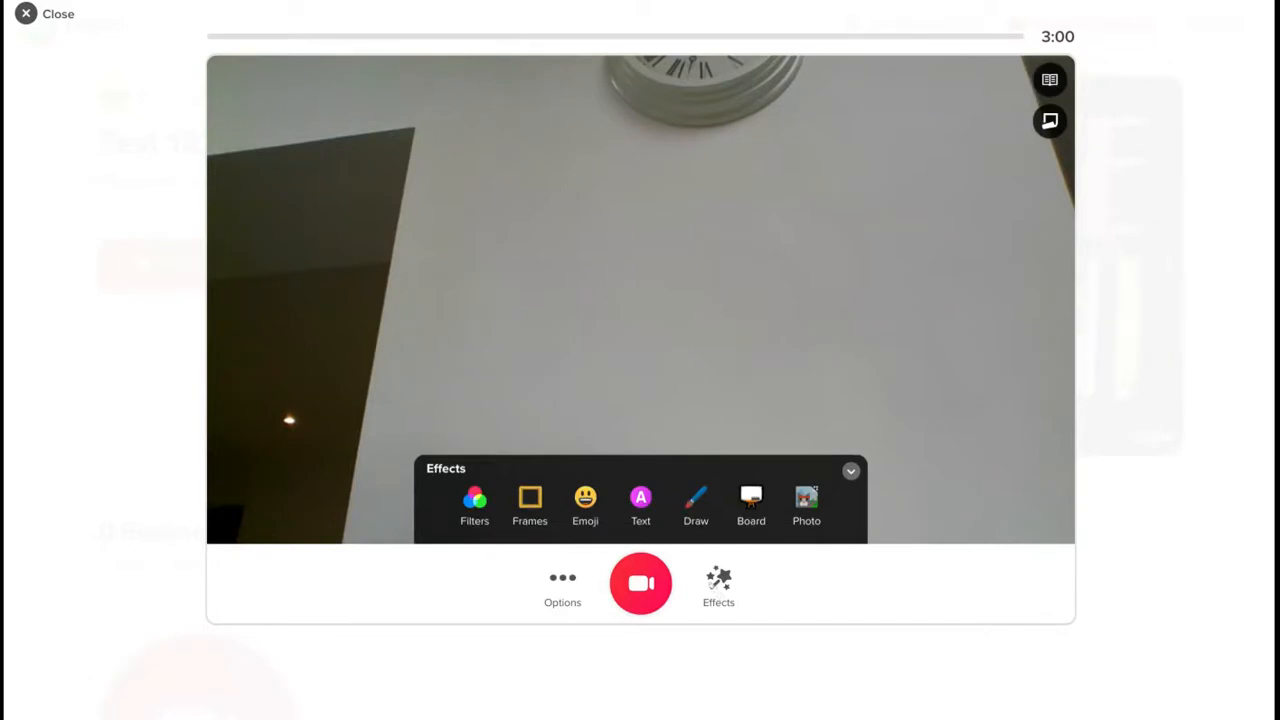
- After previewing Frames, add the grinning emoji sticker to the video and pick the Draw tool
{"action": "left_click", "coordinate": [529, 515]}
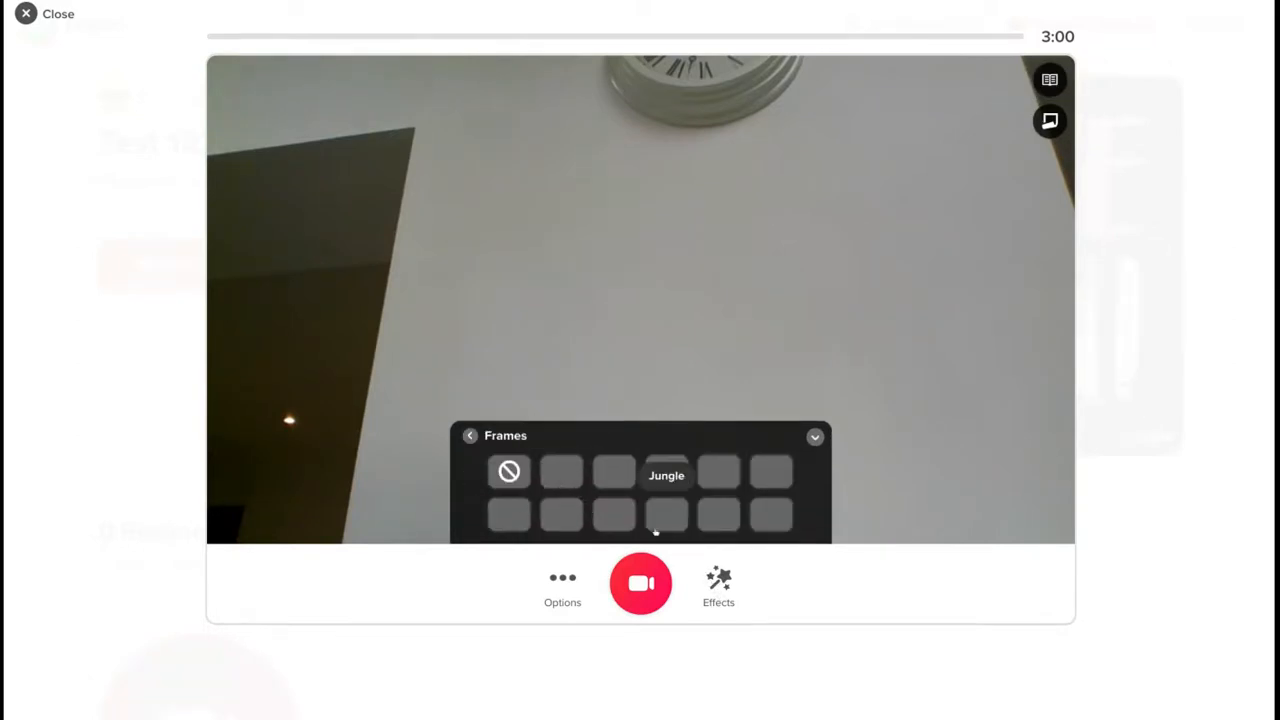
{"action": "left_click", "coordinate": [470, 436]}
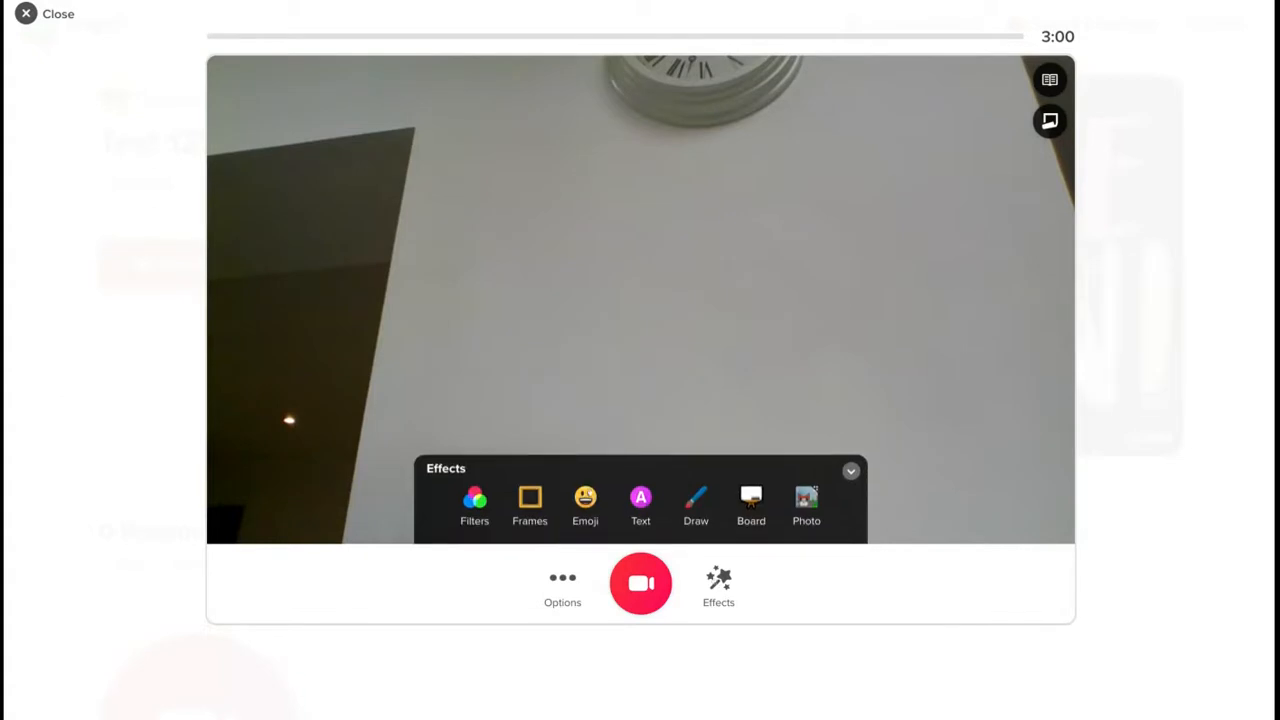
{"action": "left_click", "coordinate": [585, 497]}
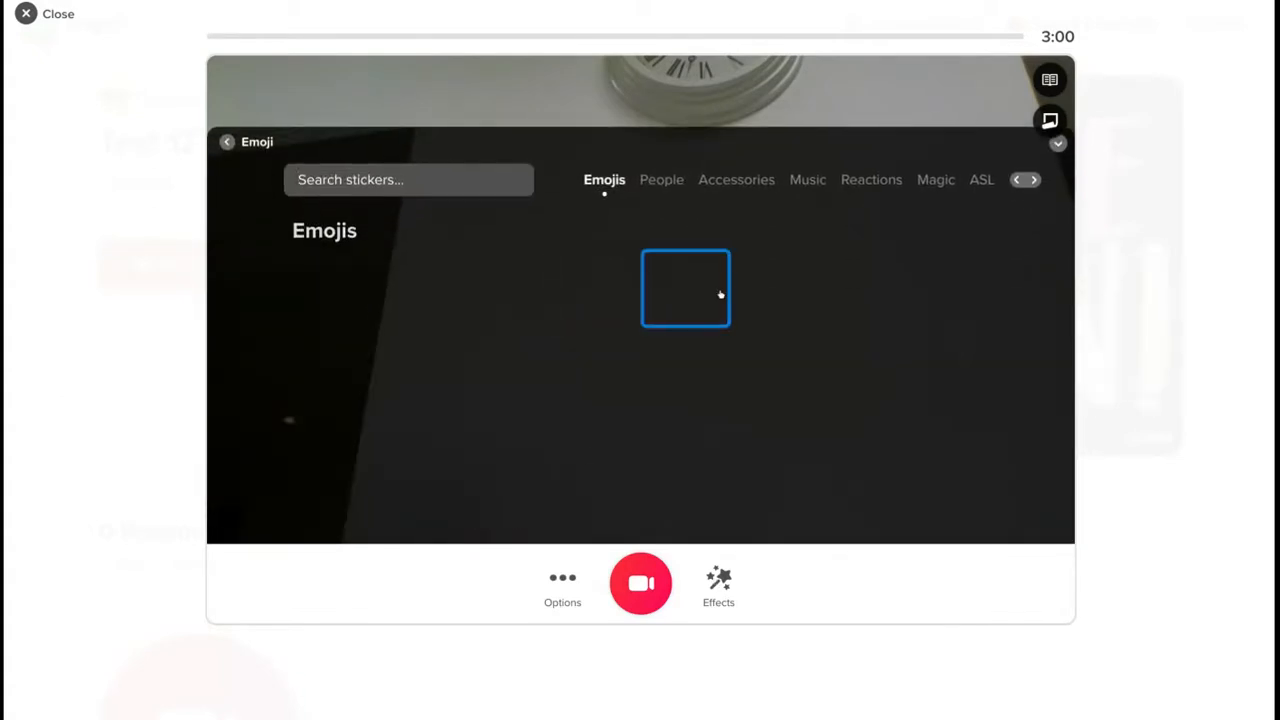
{"action": "left_click", "coordinate": [505, 288]}
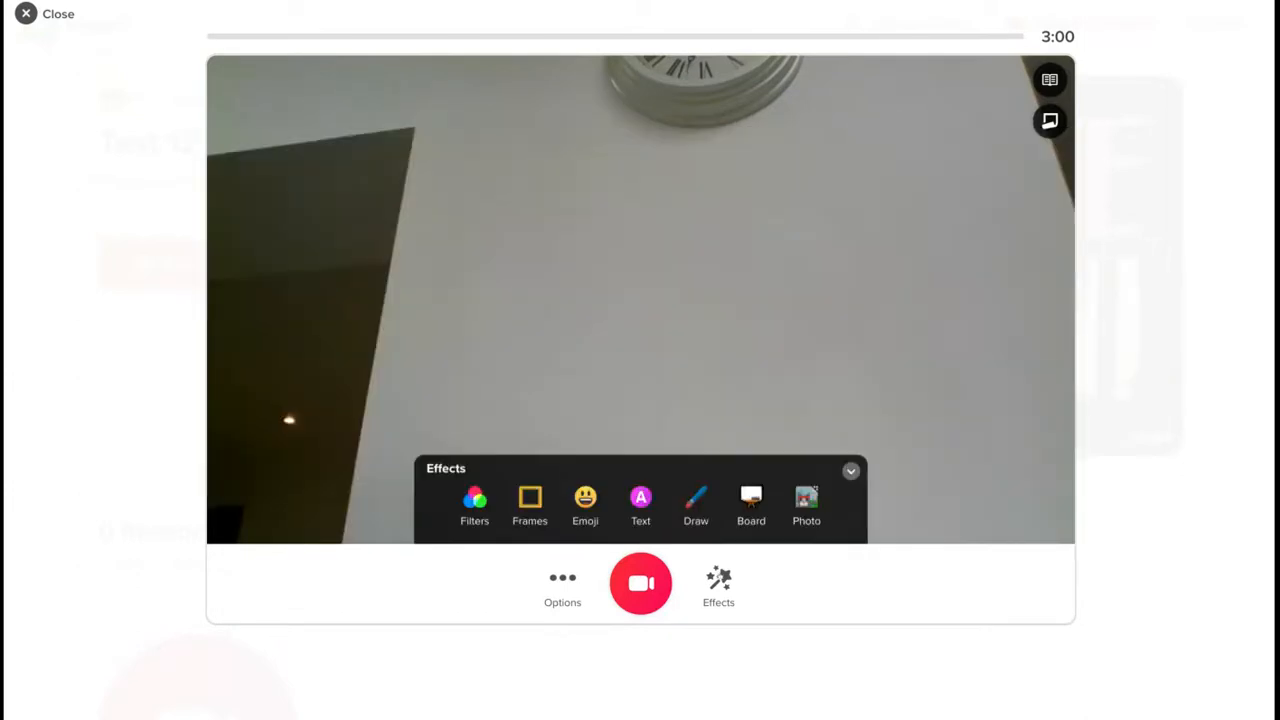
{"action": "left_click", "coordinate": [697, 499]}
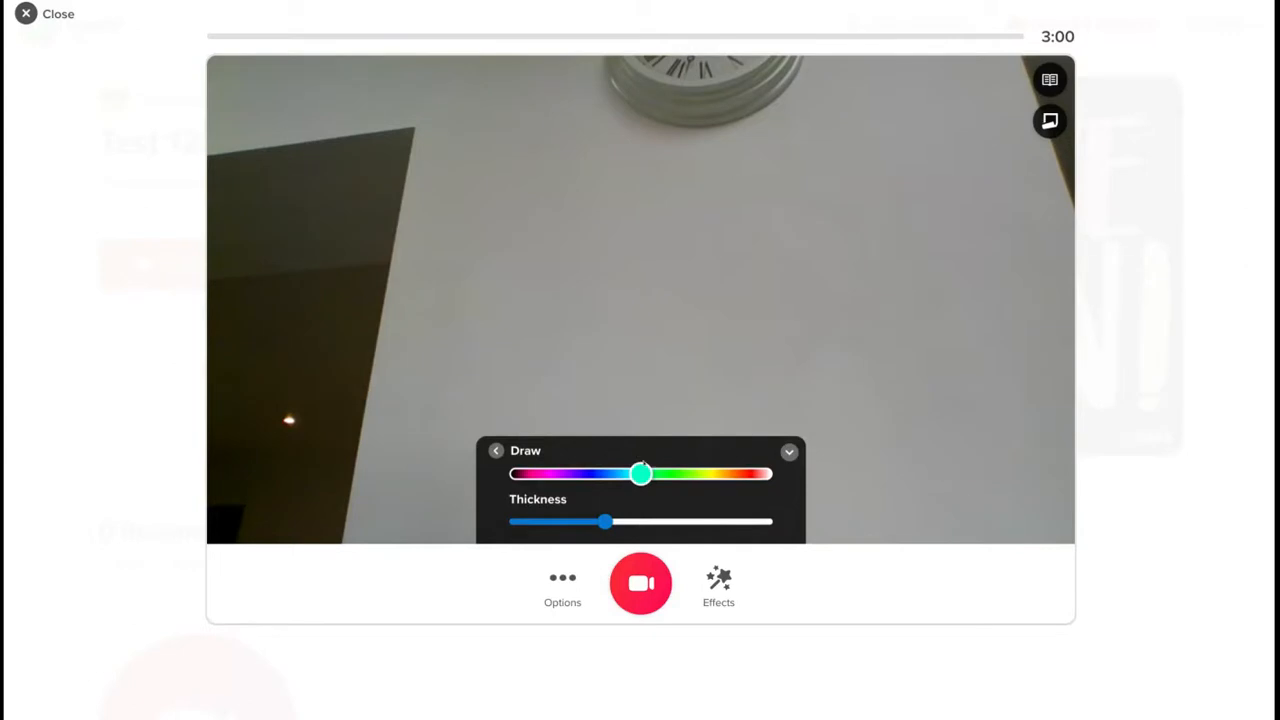
- Handwrite 'hello' in cyan over the camera view, skip adding a Photo sticker, and start recording
{"action": "mouse_move", "coordinate": [422, 272]}
{"action": "left_mouse_down"}
{"action": "mouse_move", "coordinate": [470, 375]}
{"action": "mouse_move", "coordinate": [610, 265]}
{"action": "mouse_move", "coordinate": [765, 290]}
{"action": "mouse_move", "coordinate": [875, 185]}
{"action": "left_mouse_up"}
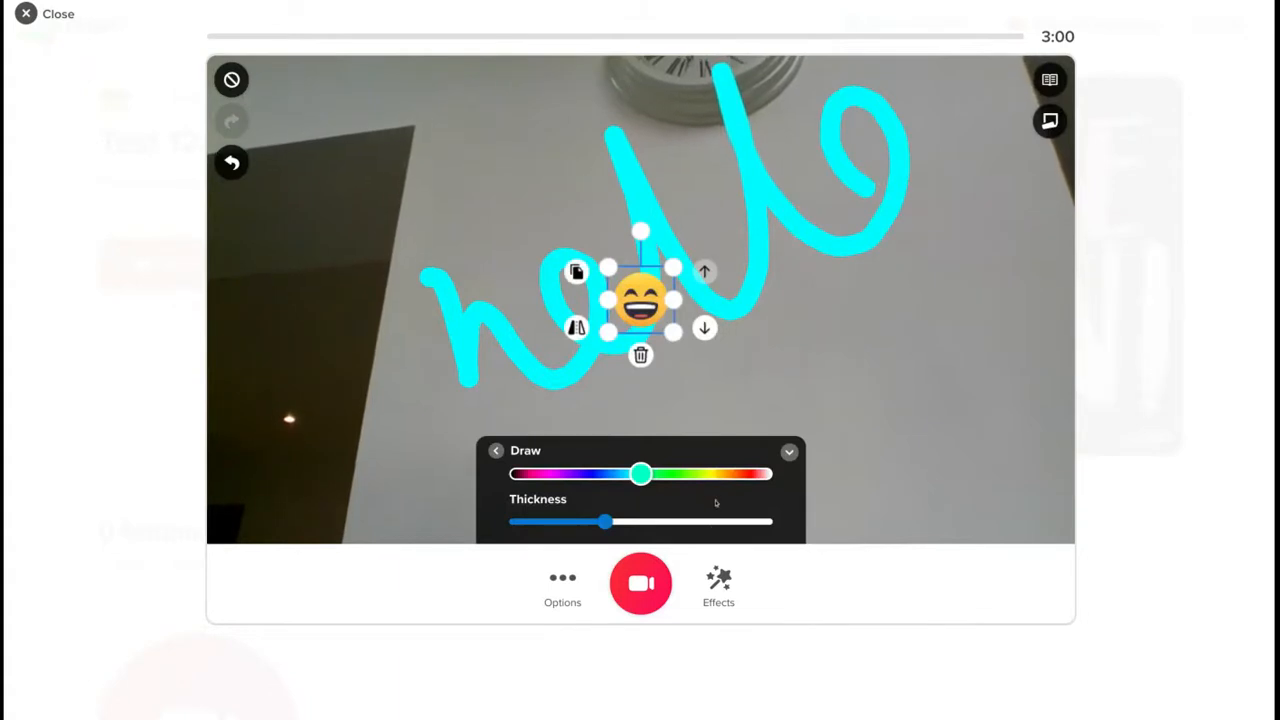
{"action": "left_click", "coordinate": [715, 583]}
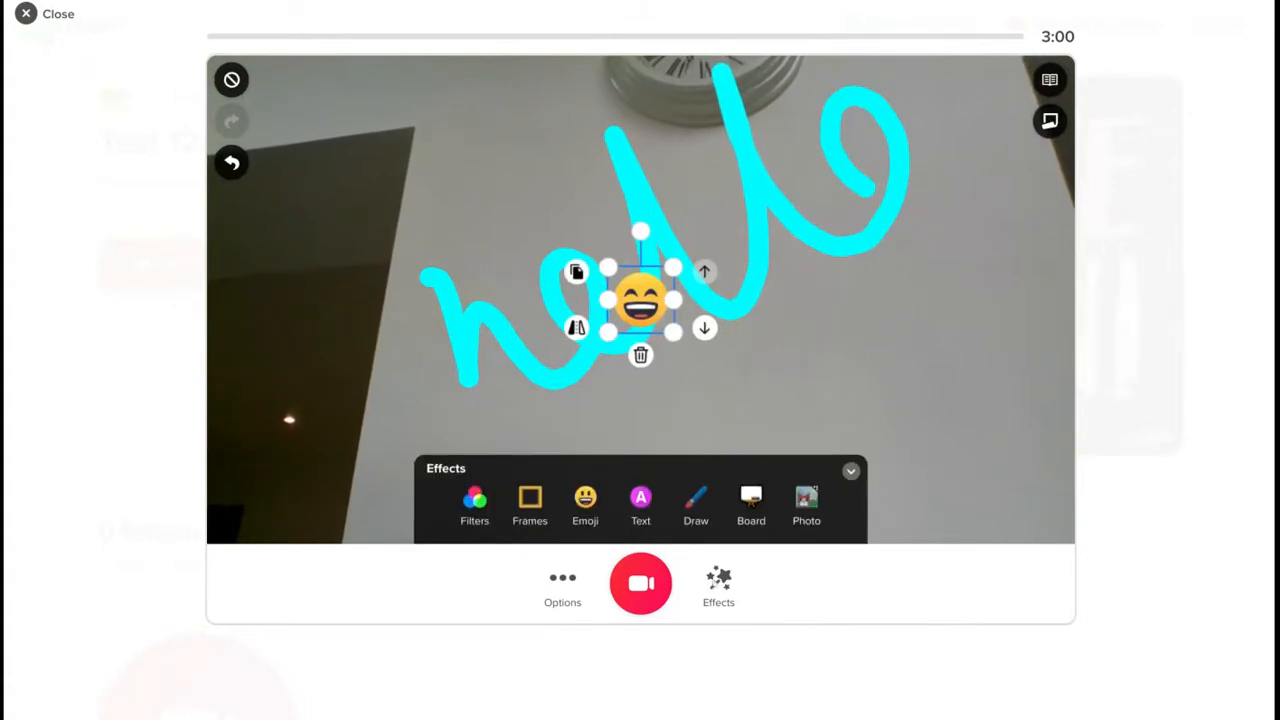
{"action": "left_click", "coordinate": [795, 504]}
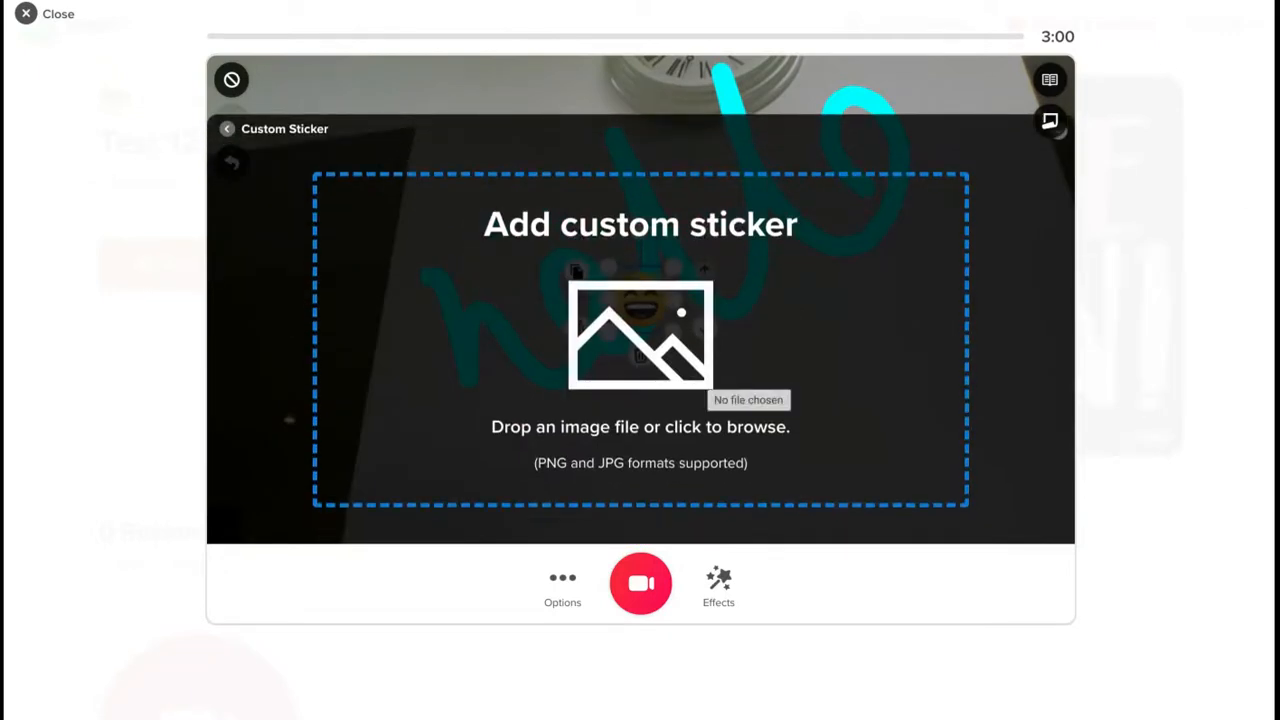
{"action": "left_click", "coordinate": [695, 375]}
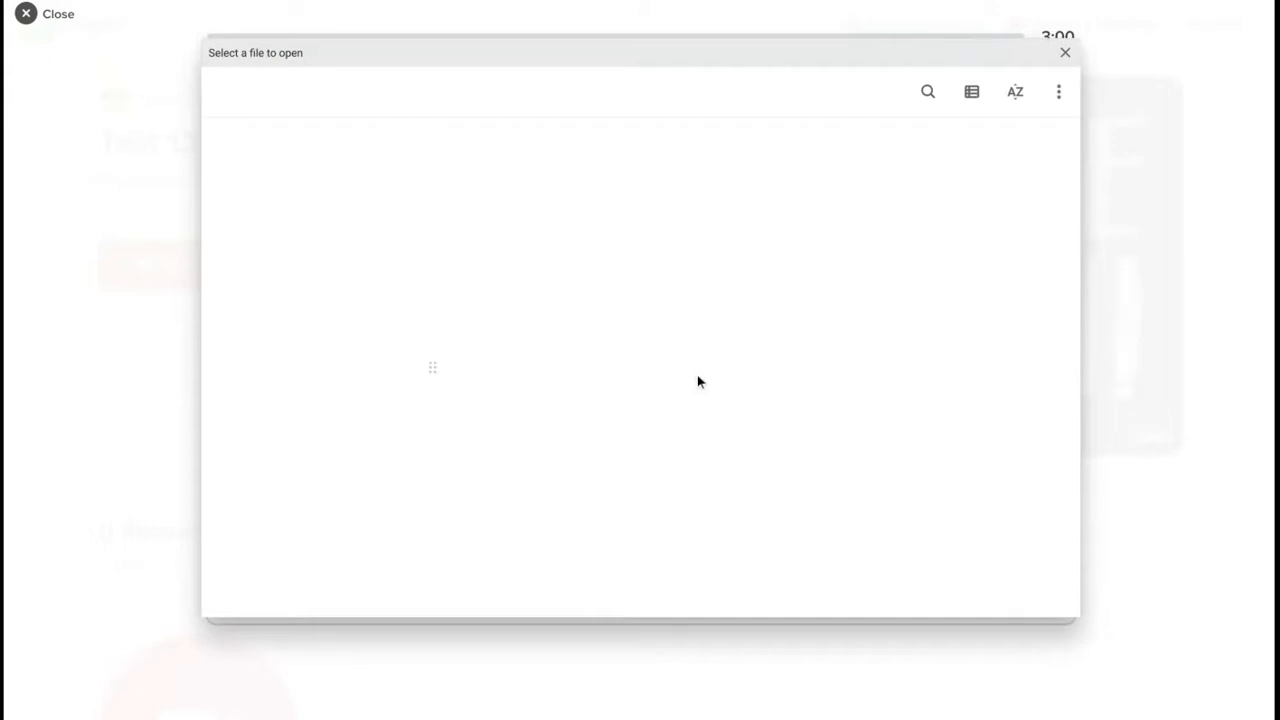
{"action": "key", "text": "Escape"}
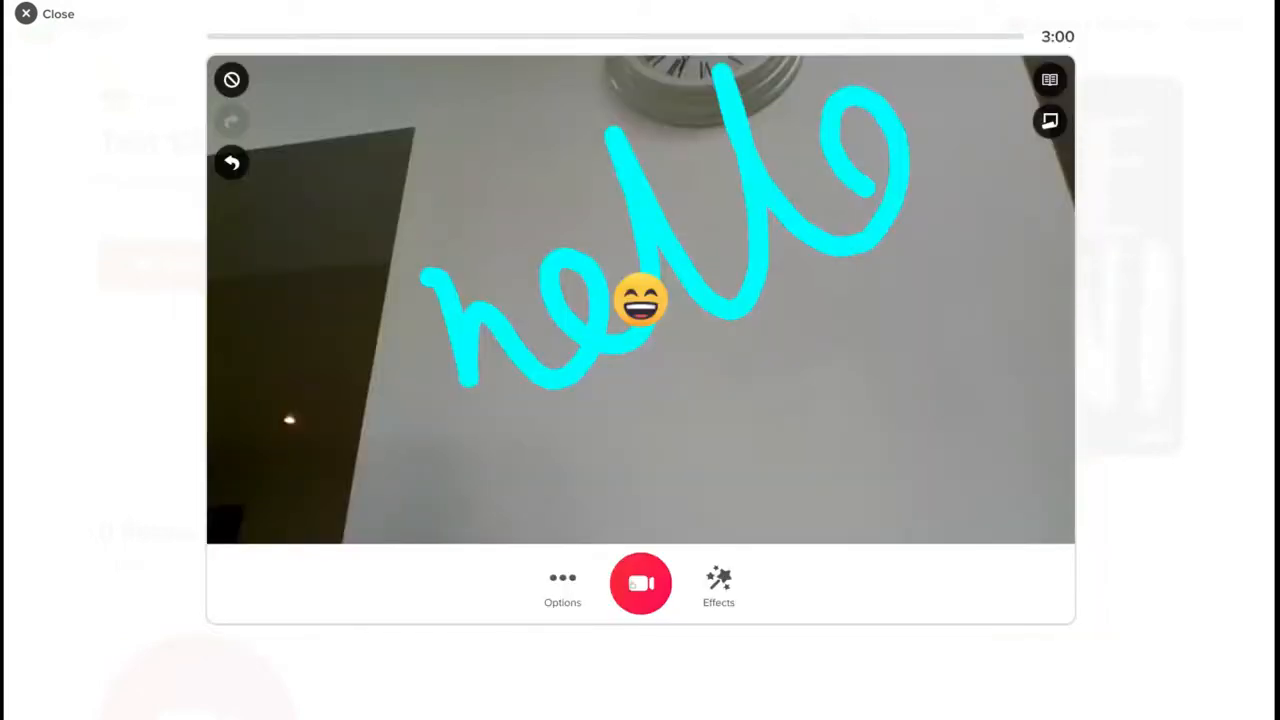
{"action": "left_click", "coordinate": [641, 583]}
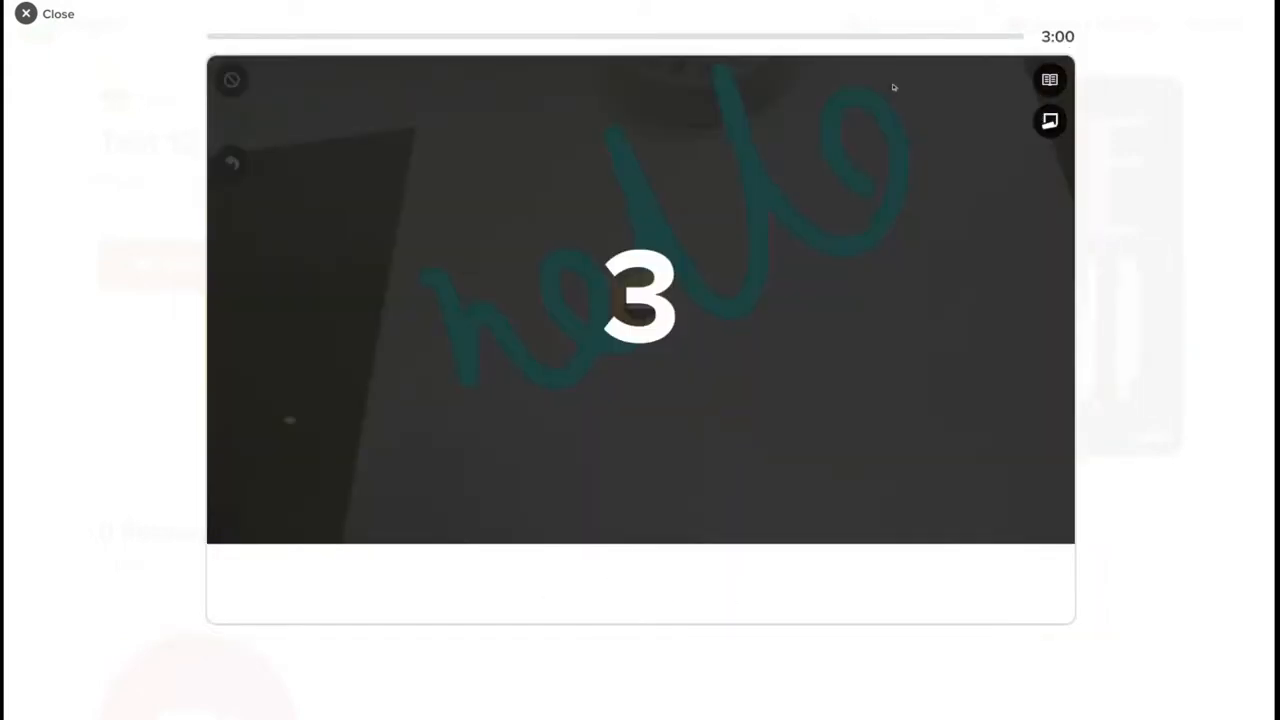
- Hide the topic card to reveal the drawing, then finish recording to reach Submit your video
{"action": "left_click", "coordinate": [1050, 82]}
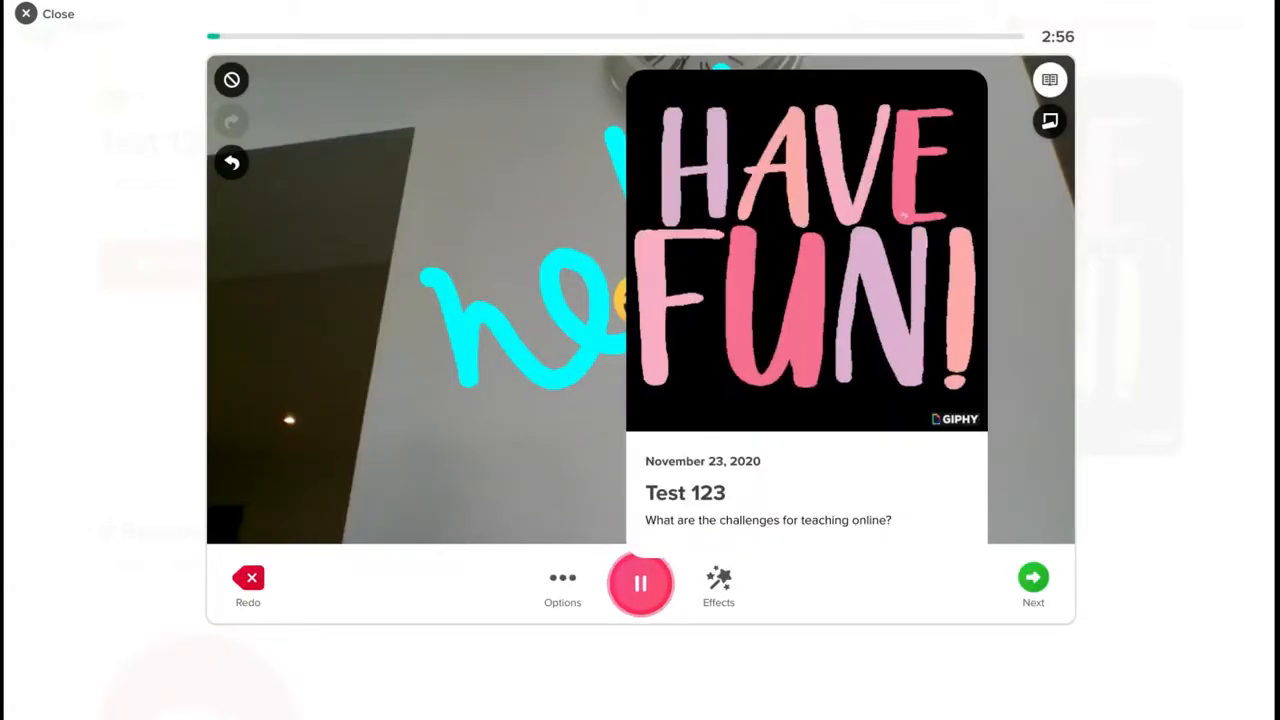
{"action": "left_click", "coordinate": [1050, 80]}
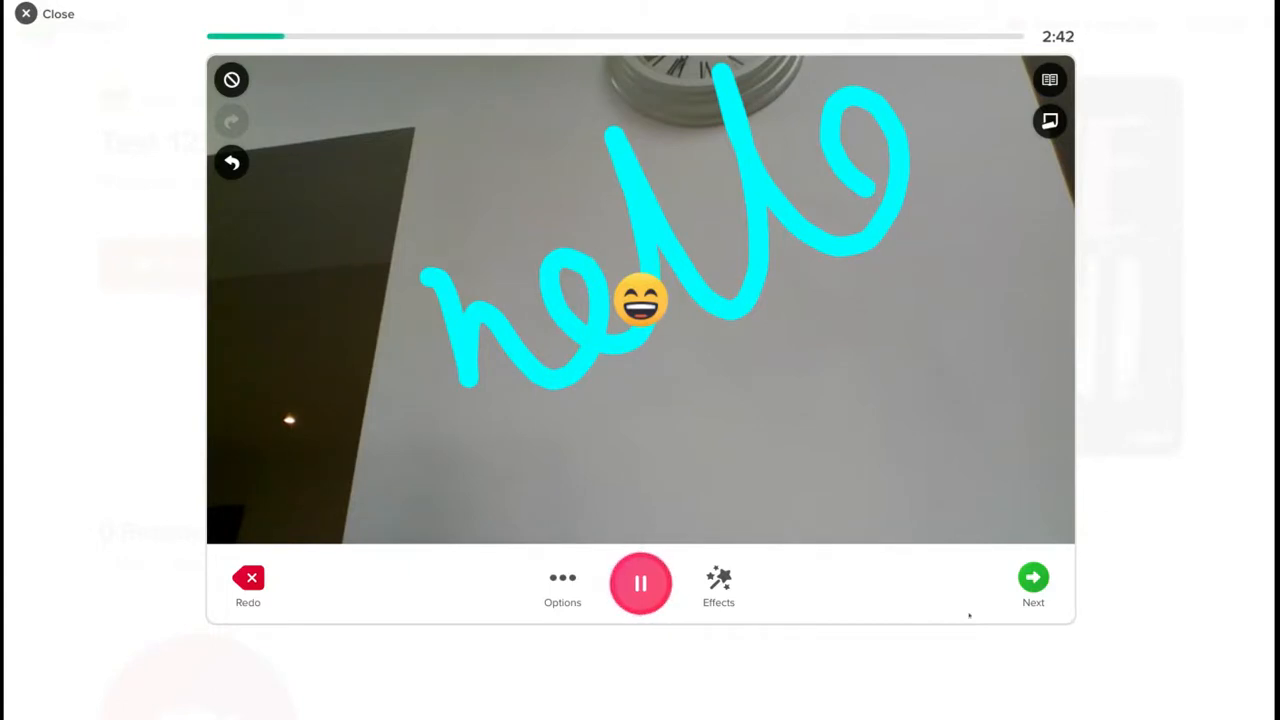
{"action": "left_click", "coordinate": [555, 585]}
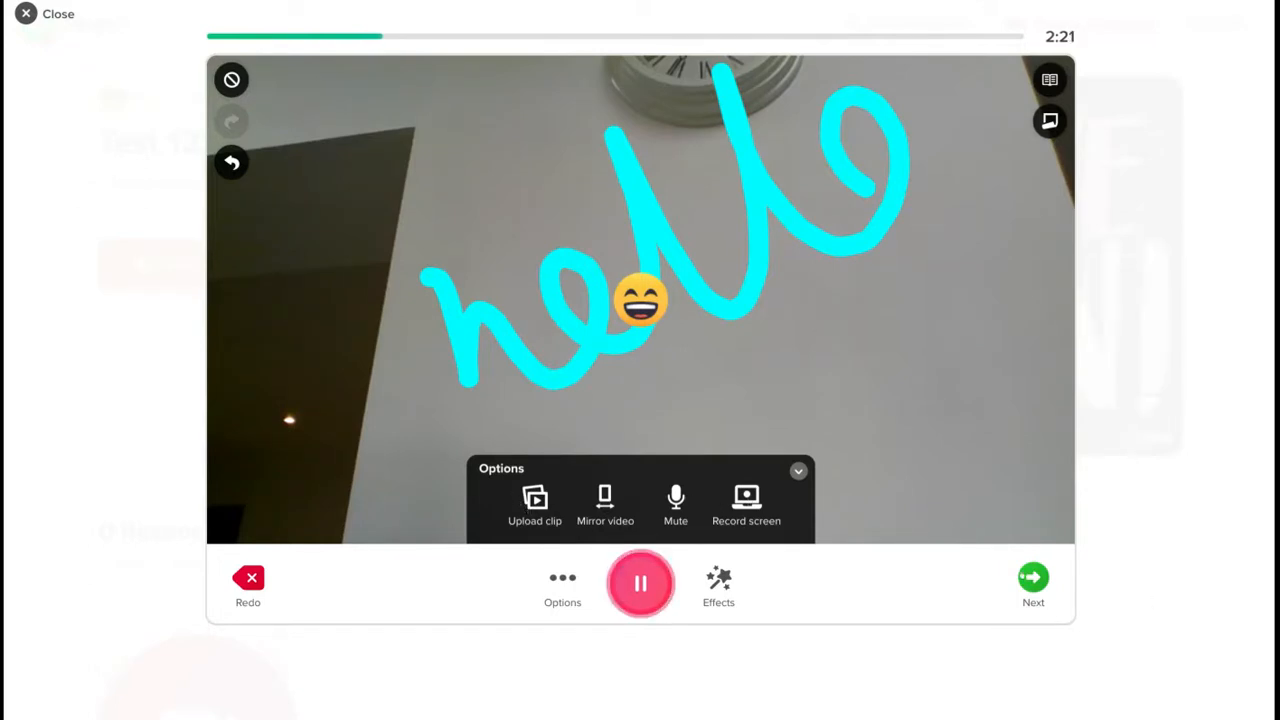
{"action": "left_click", "coordinate": [1033, 578]}
{"action": "left_click", "coordinate": [1033, 578]}
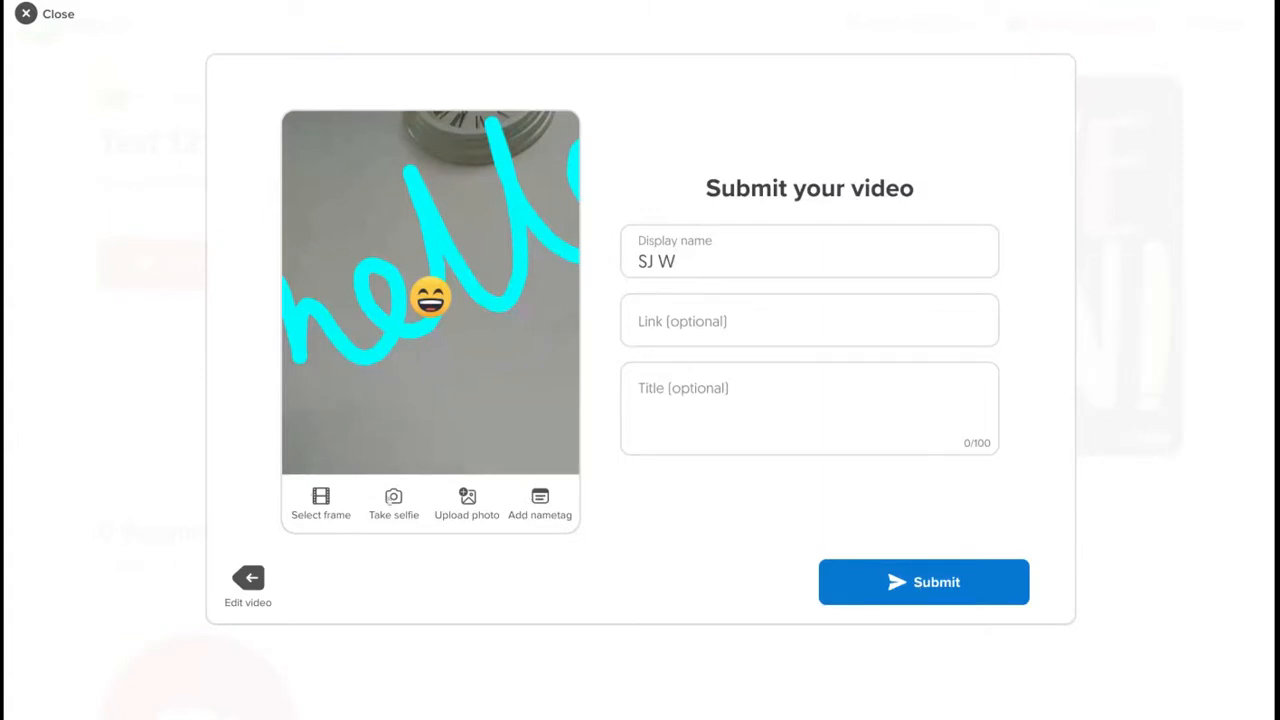
- Submit the hello video and dismiss the success message to return to Test 123
{"action": "left_click", "coordinate": [897, 583]}
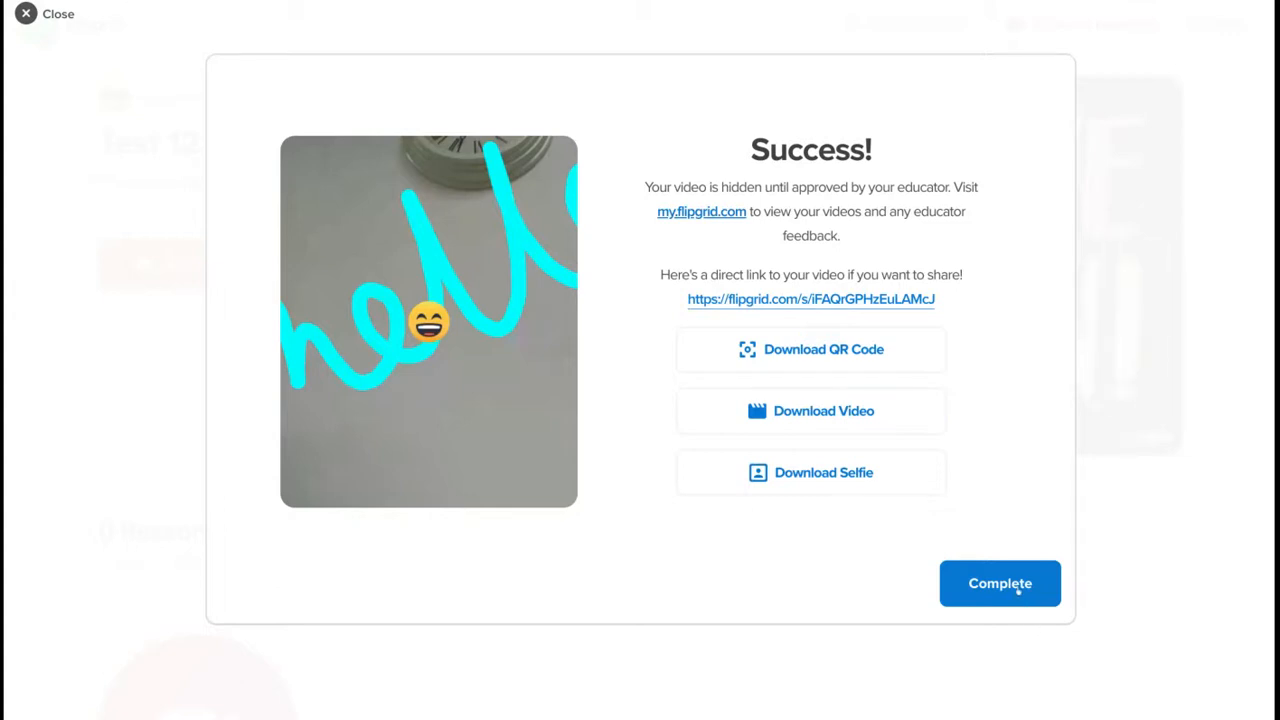
{"action": "left_click", "coordinate": [1018, 591]}
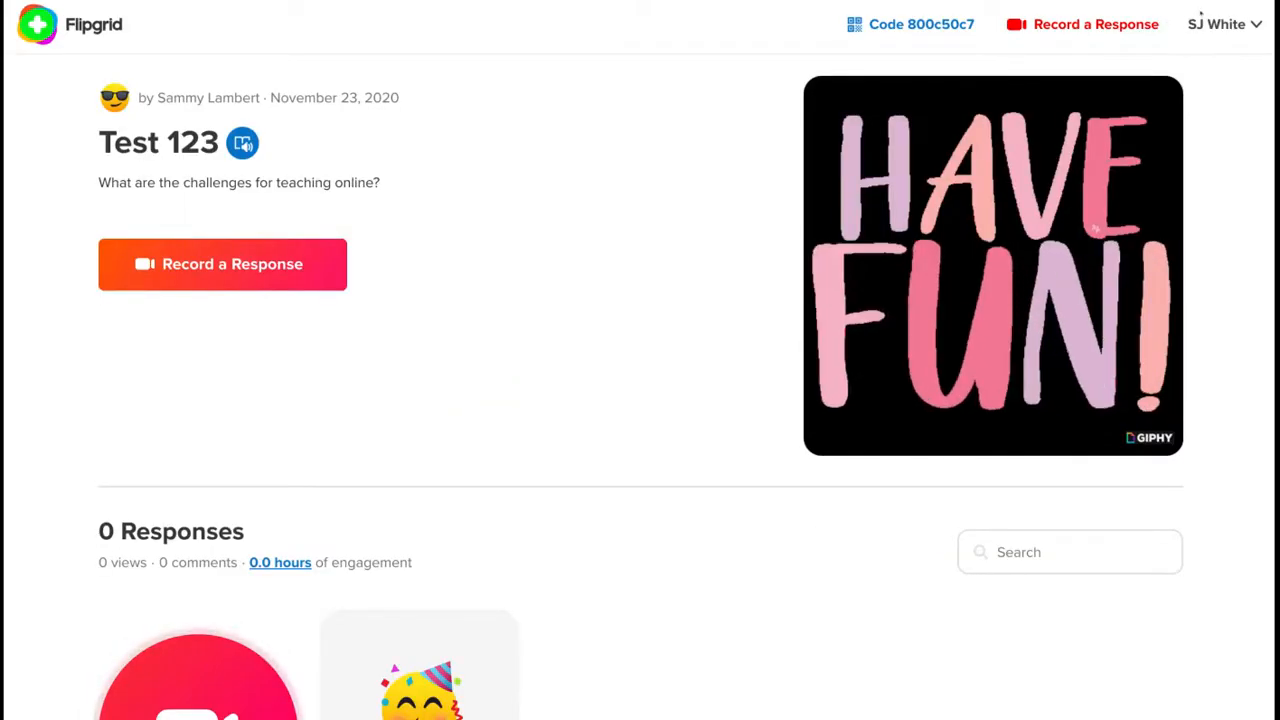
- Approve the student's response by changing its status from Hidden to Active
{"action": "scroll", "coordinate": [662, 362], "scroll_direction": "down", "scroll_amount": 1}
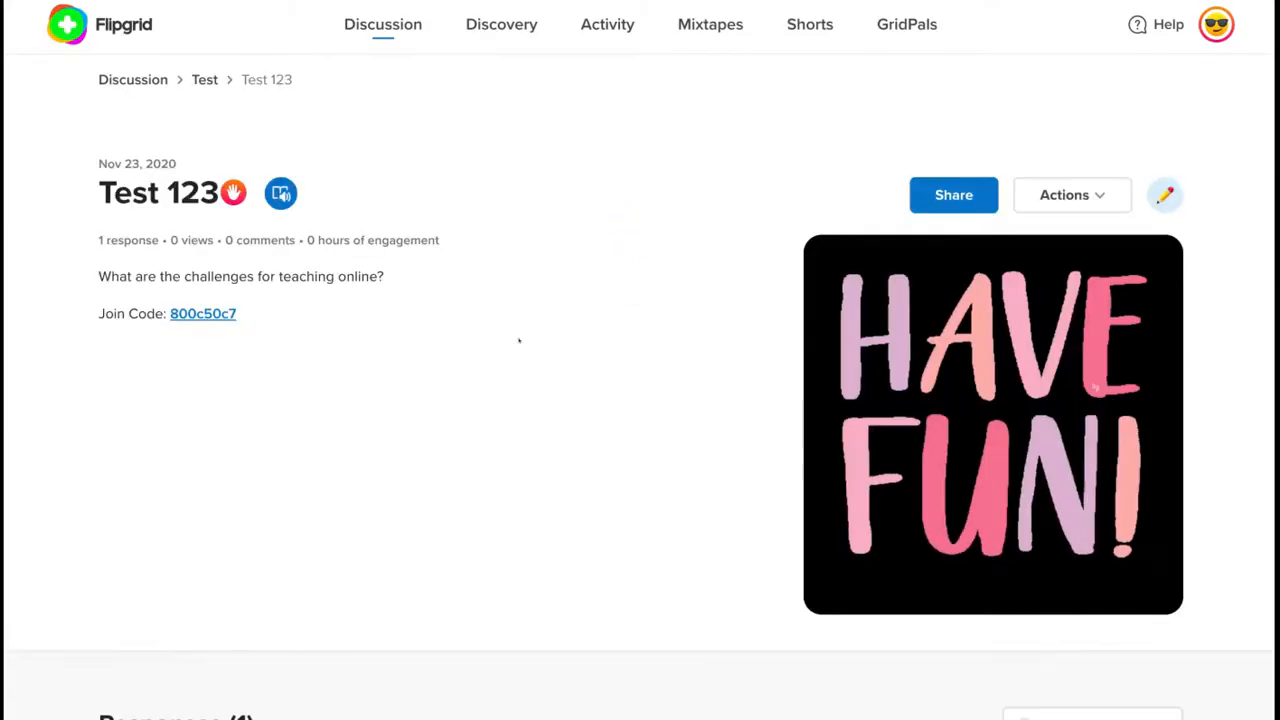
{"action": "scroll", "coordinate": [518, 340], "scroll_direction": "down", "scroll_amount": 3}
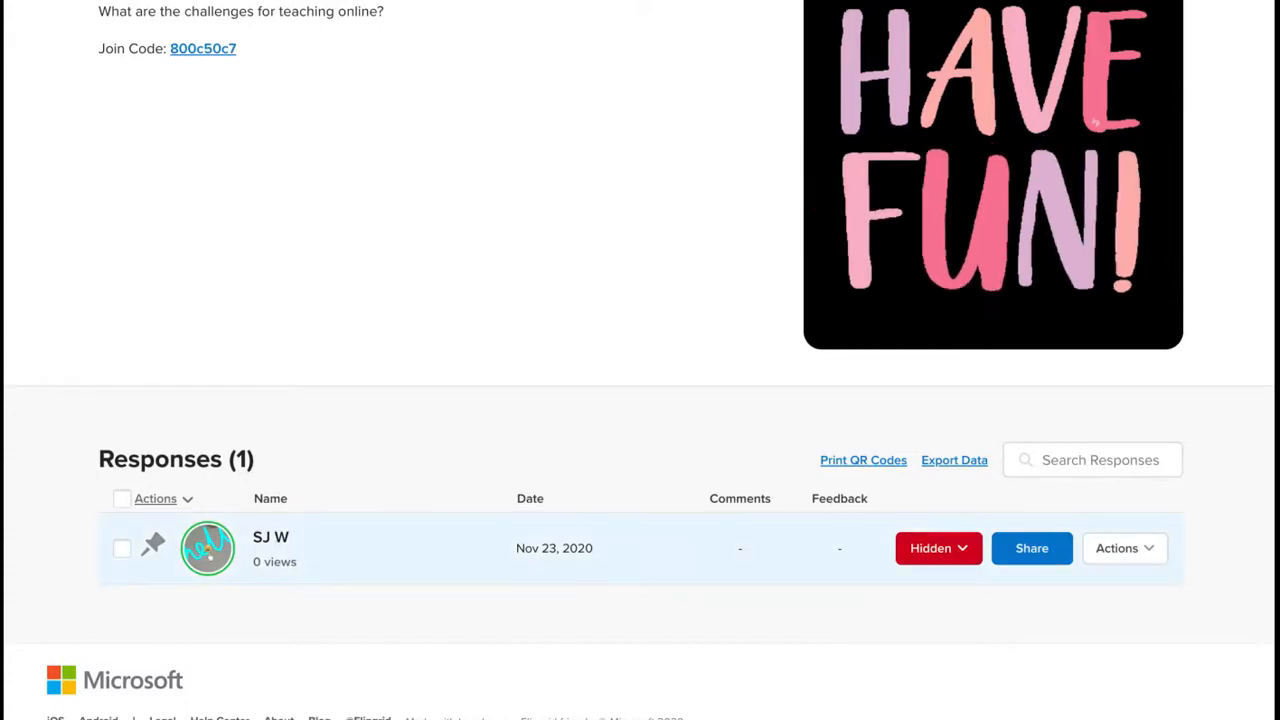
{"action": "left_click", "coordinate": [962, 549]}
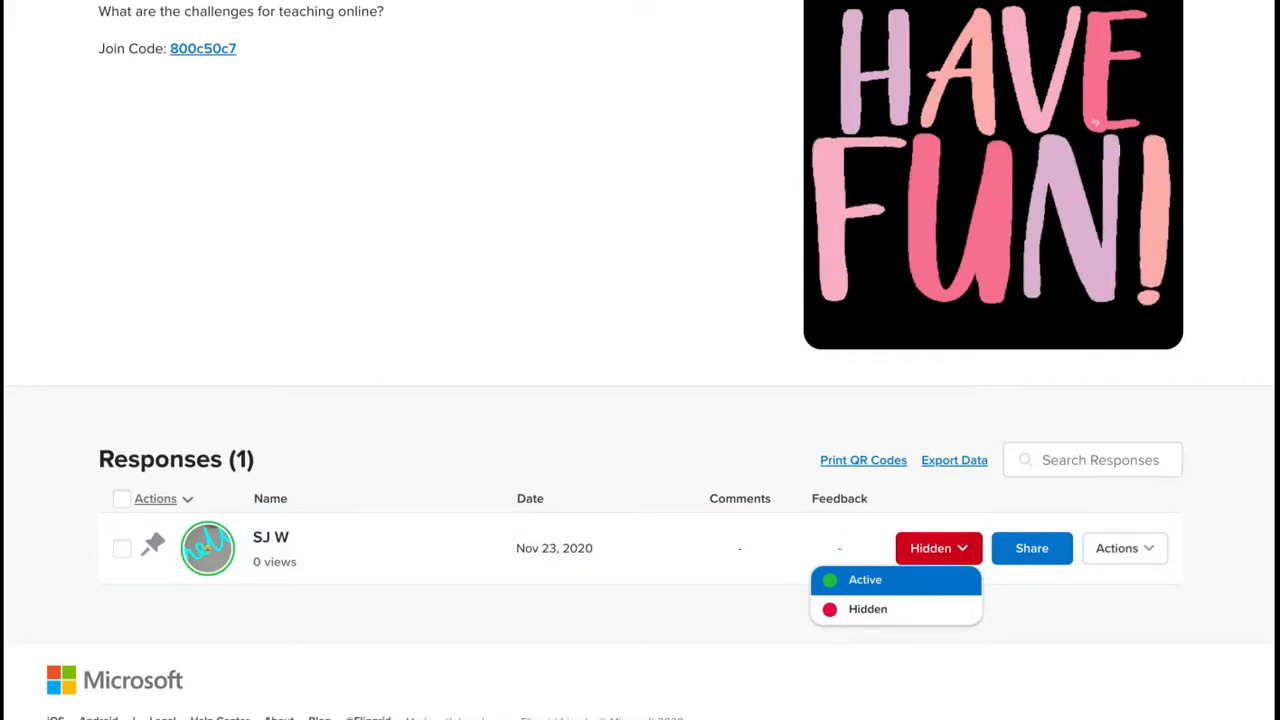
{"action": "left_click", "coordinate": [911, 579]}
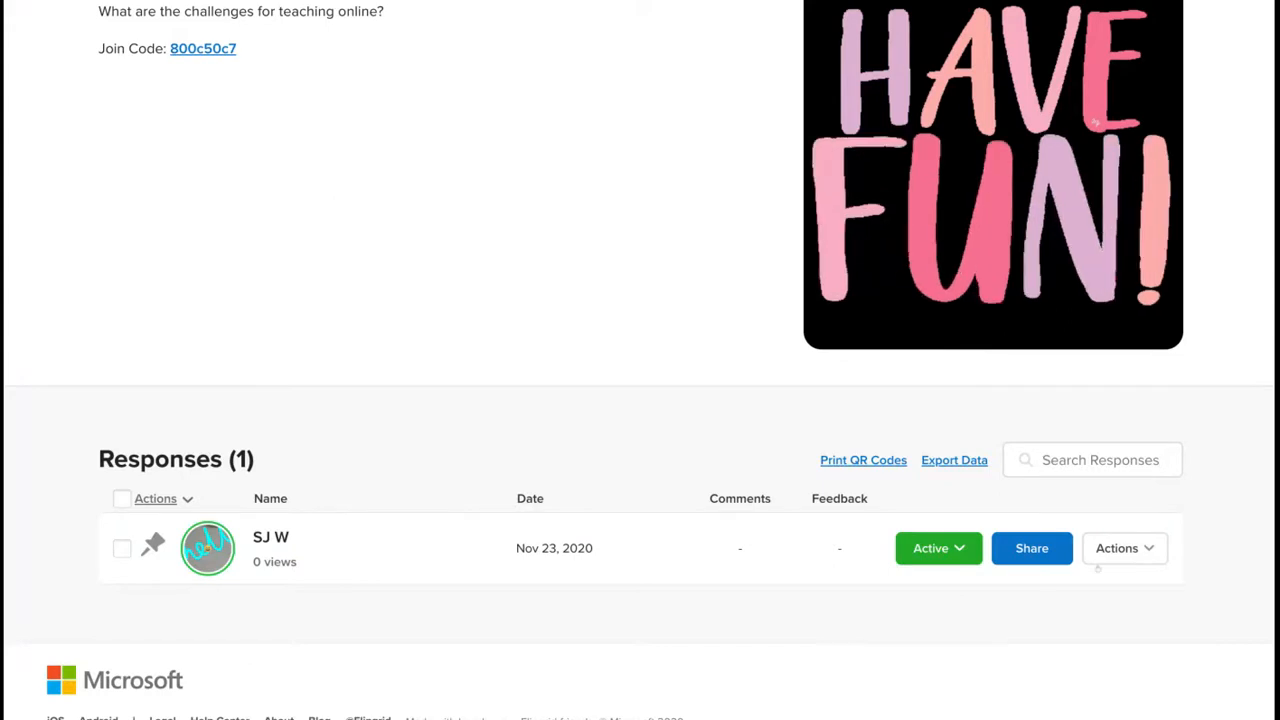
- View the response's private share link from Actions, then close the share dialog
{"action": "left_click", "coordinate": [1122, 551]}
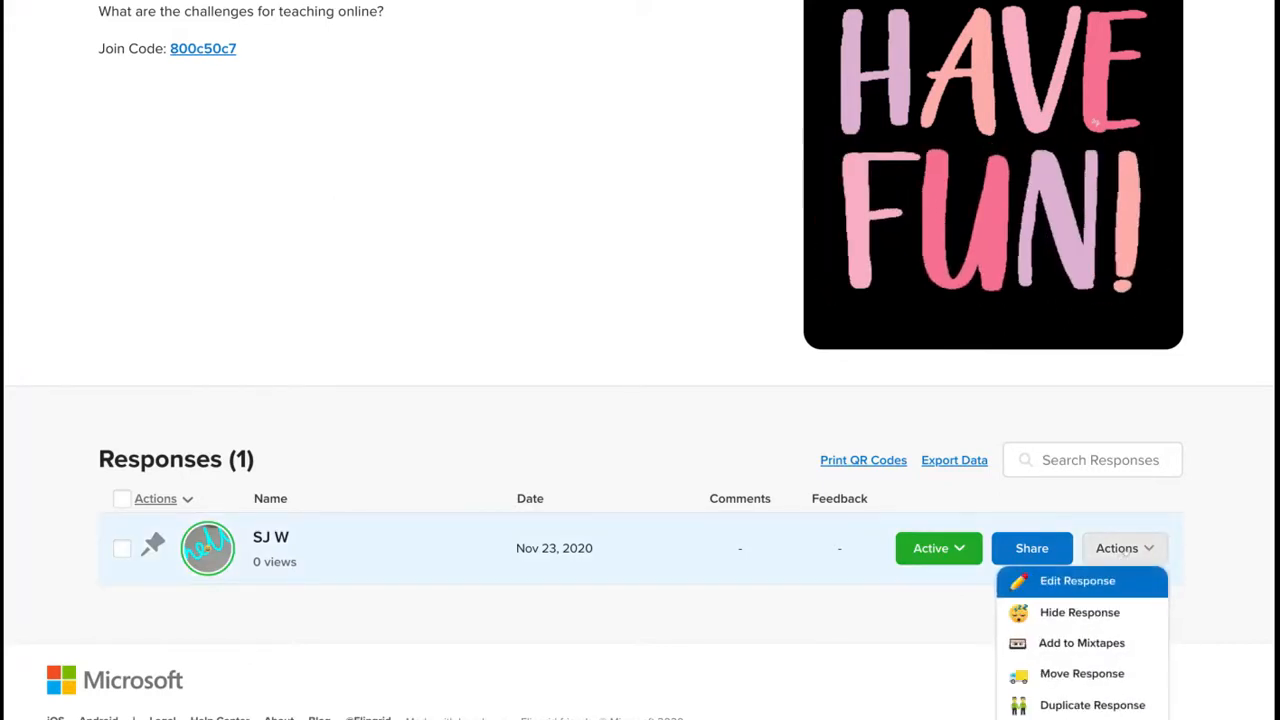
{"action": "scroll", "coordinate": [1126, 549], "scroll_direction": "down", "scroll_amount": 1}
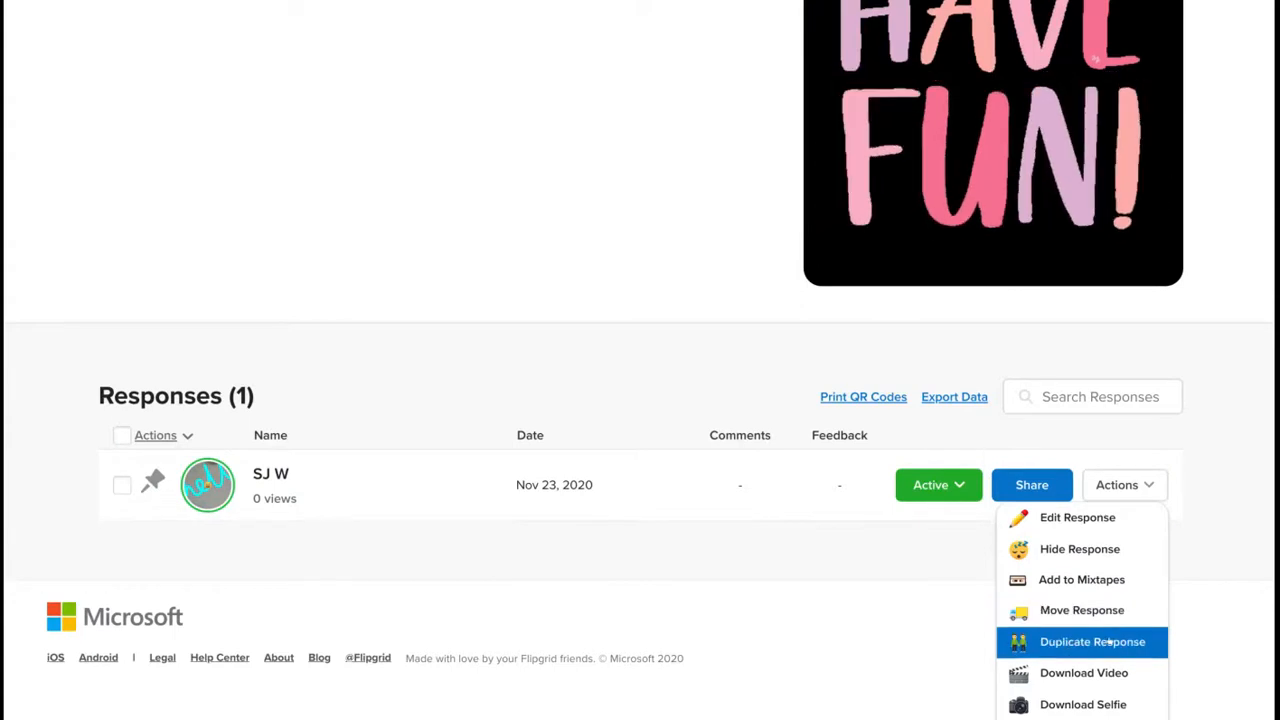
{"action": "left_click", "coordinate": [1031, 484]}
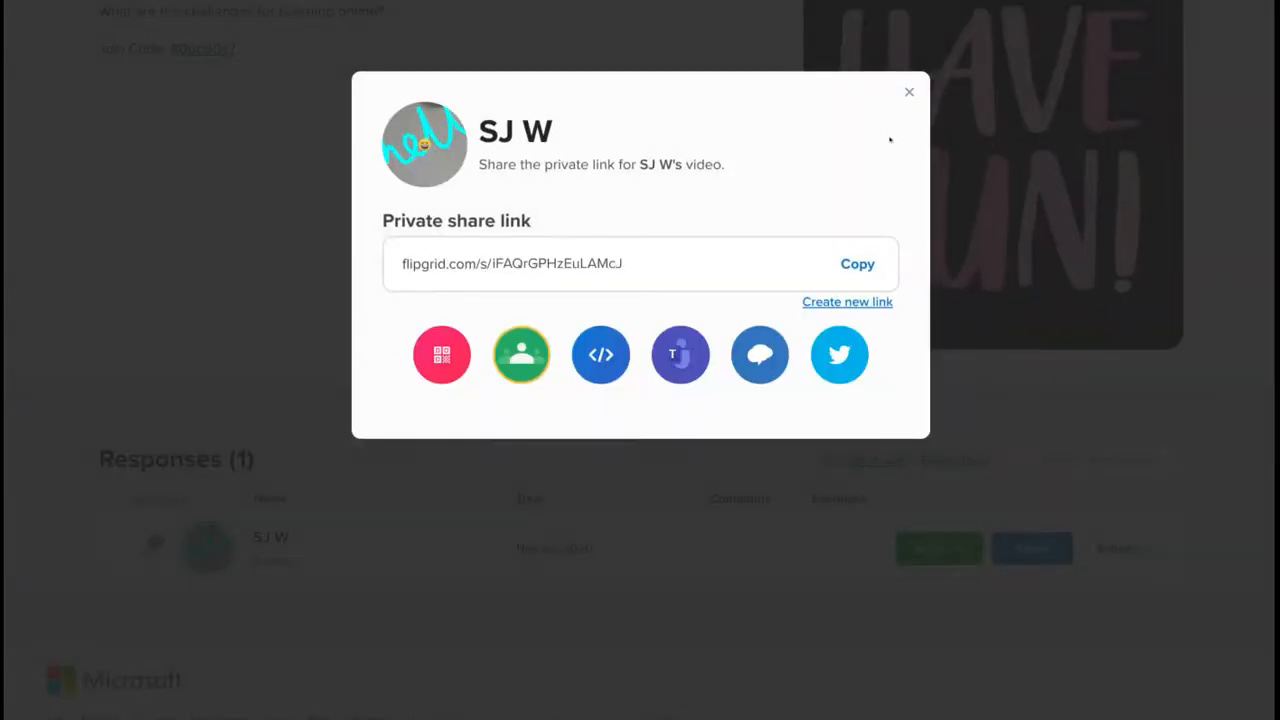
{"action": "left_click", "coordinate": [908, 92]}
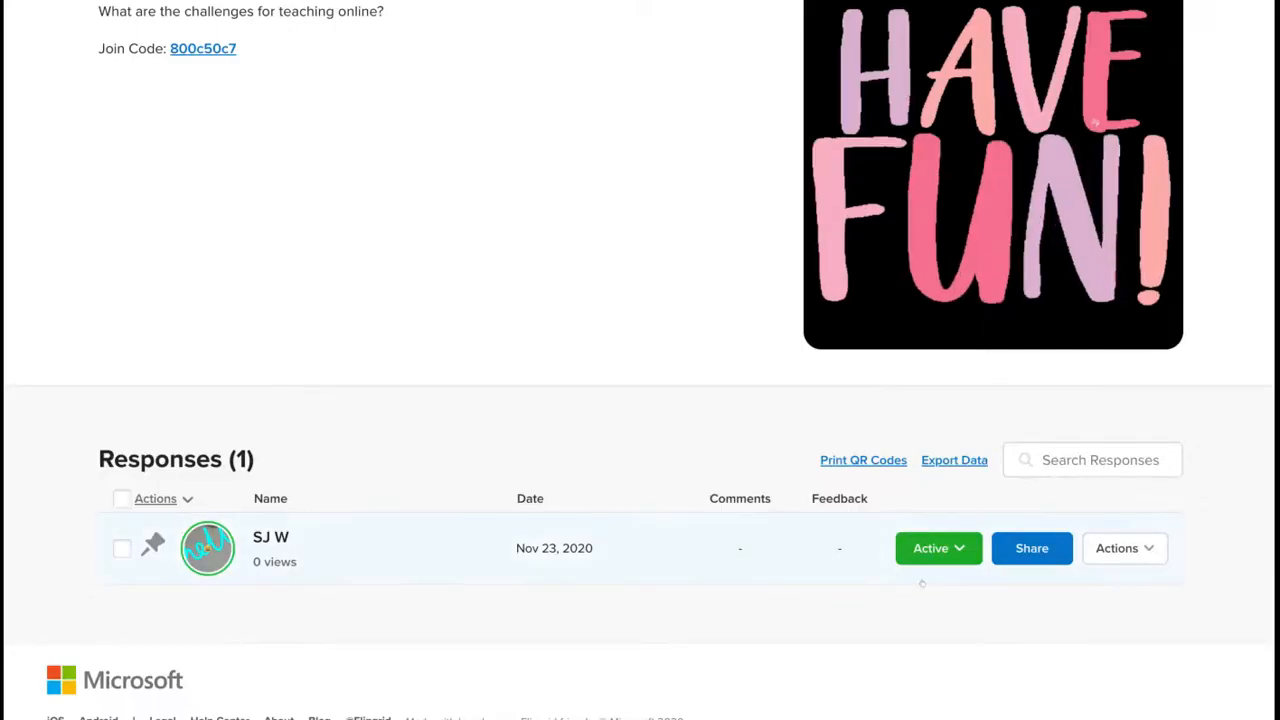
- Open the response, pause it, and post the public comment 'Great start'
{"action": "left_click", "coordinate": [268, 535]}
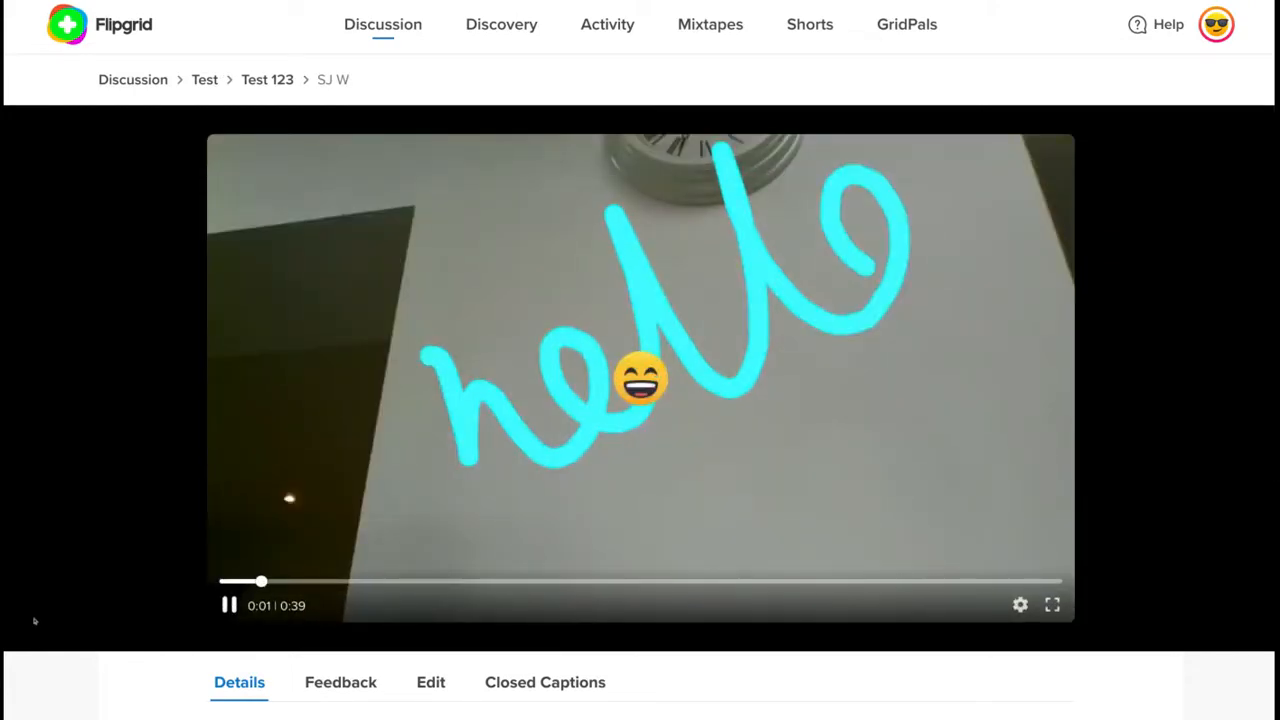
{"action": "left_click", "coordinate": [232, 610]}
{"action": "scroll", "coordinate": [1177, 445], "scroll_direction": "down", "scroll_amount": 3}
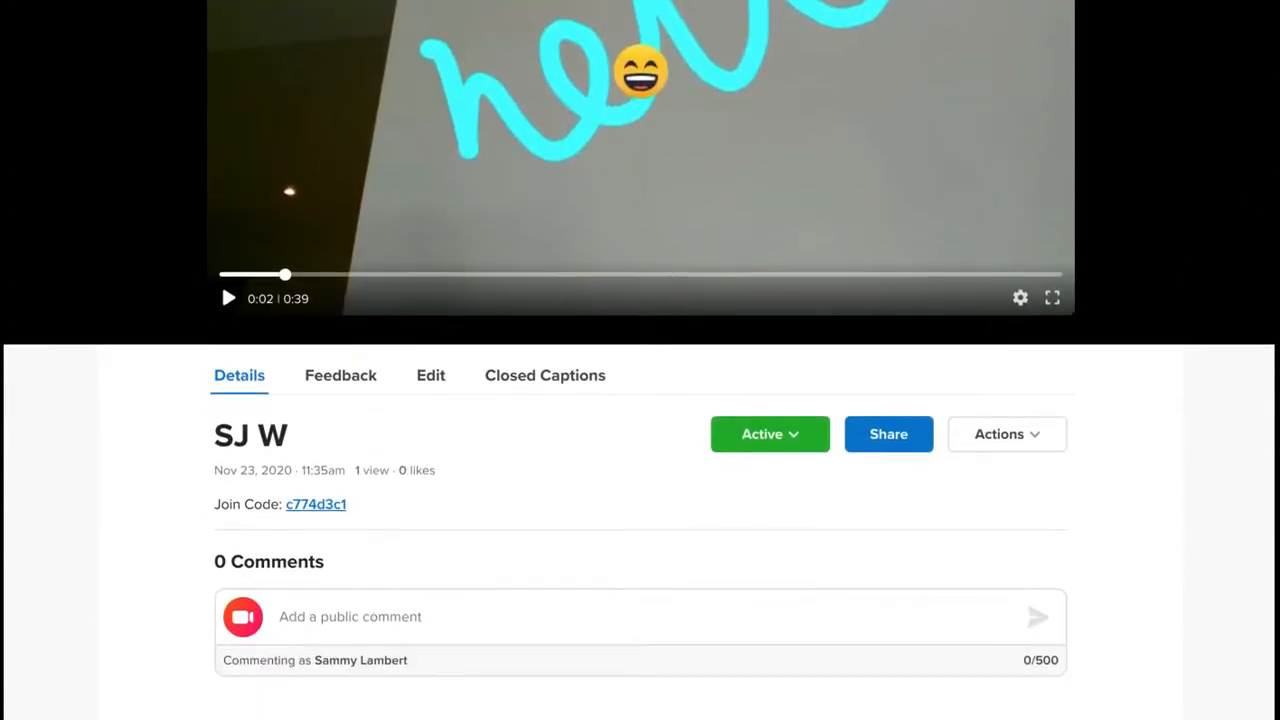
{"action": "left_click", "coordinate": [378, 625]}
{"action": "type", "text": "Great start"}
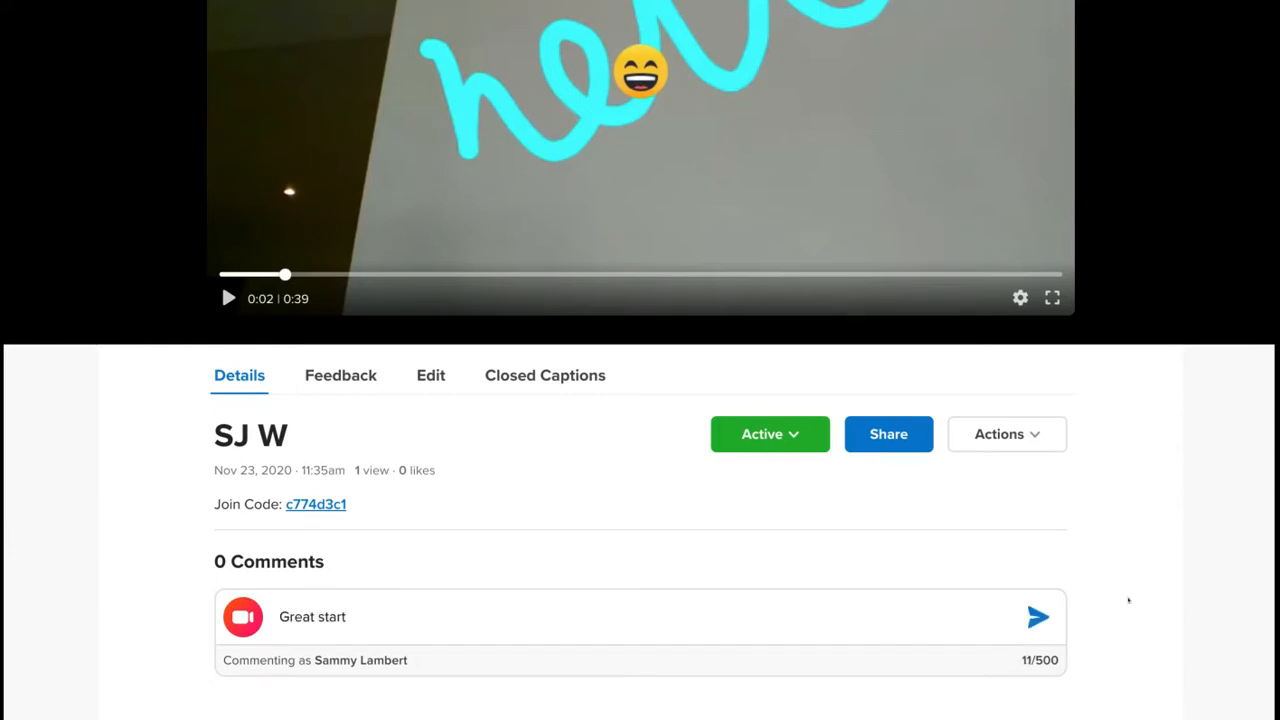
{"action": "left_click", "coordinate": [1030, 622]}
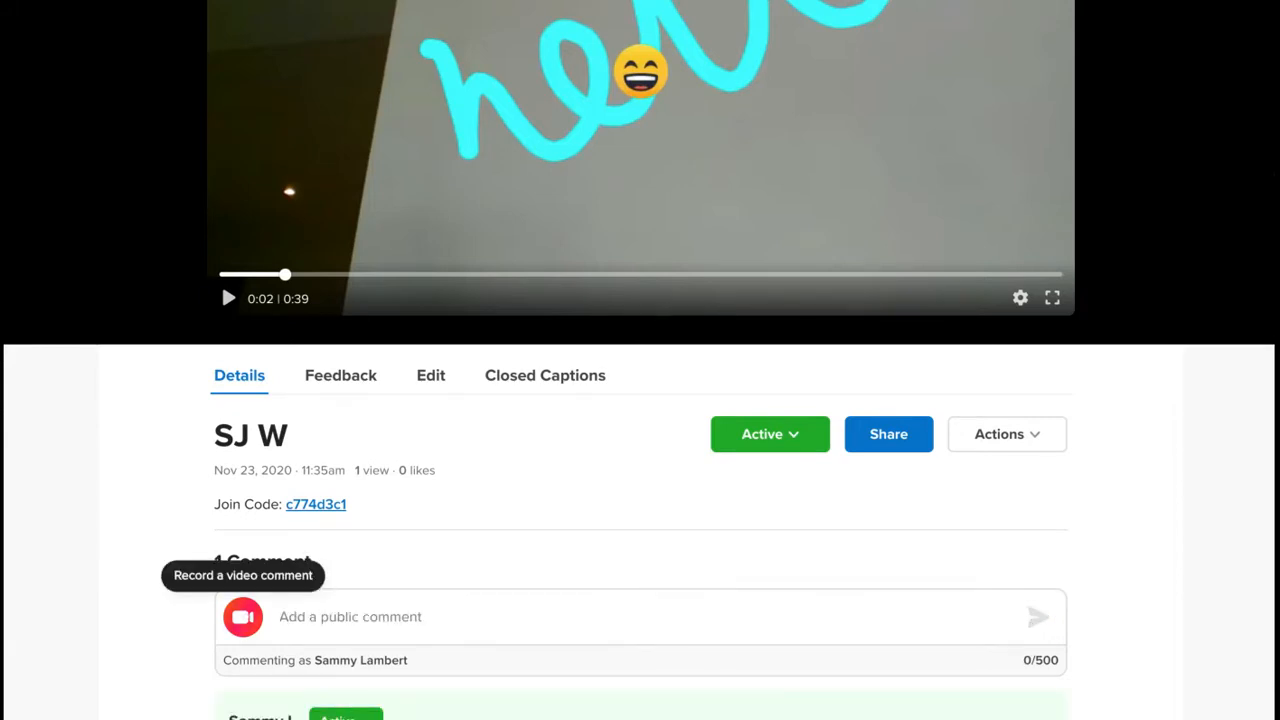
- Post a second public comment '0:21 Good intro' with a timestamp link
{"action": "scroll", "coordinate": [522, 640], "scroll_direction": "down", "scroll_amount": 2}
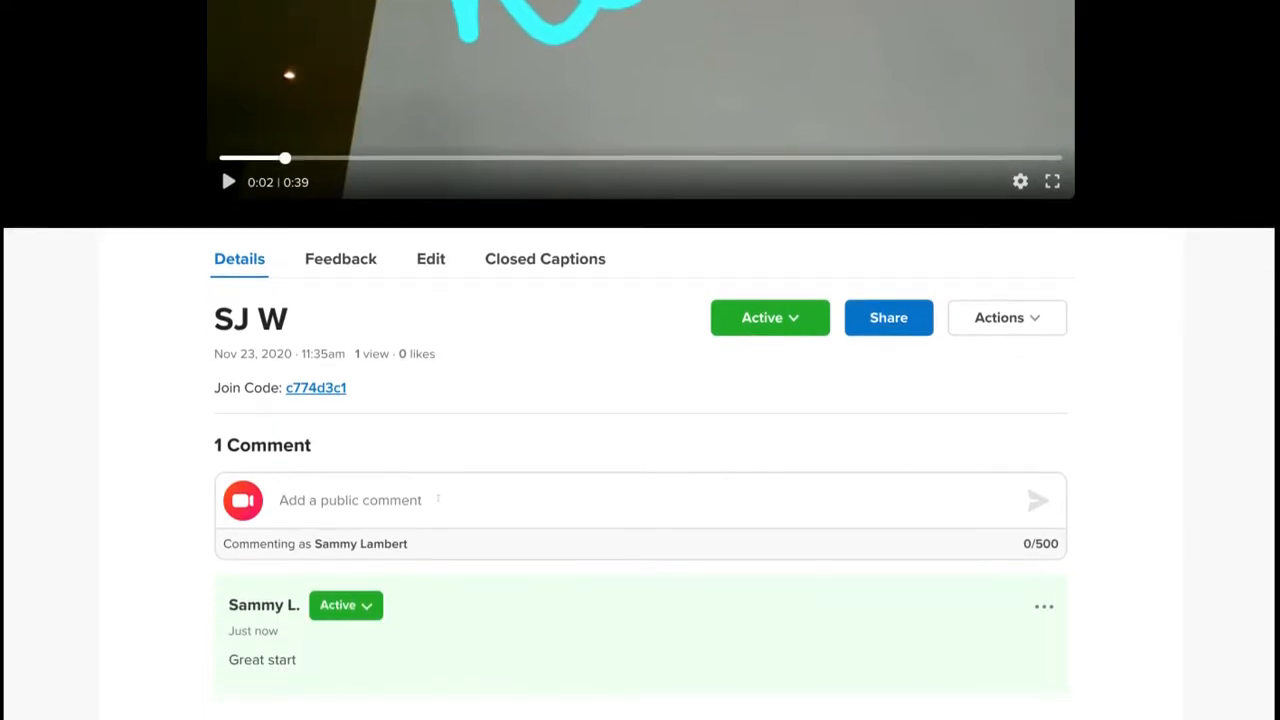
{"action": "left_click", "coordinate": [437, 500]}
{"action": "type", "text": "0:21"}
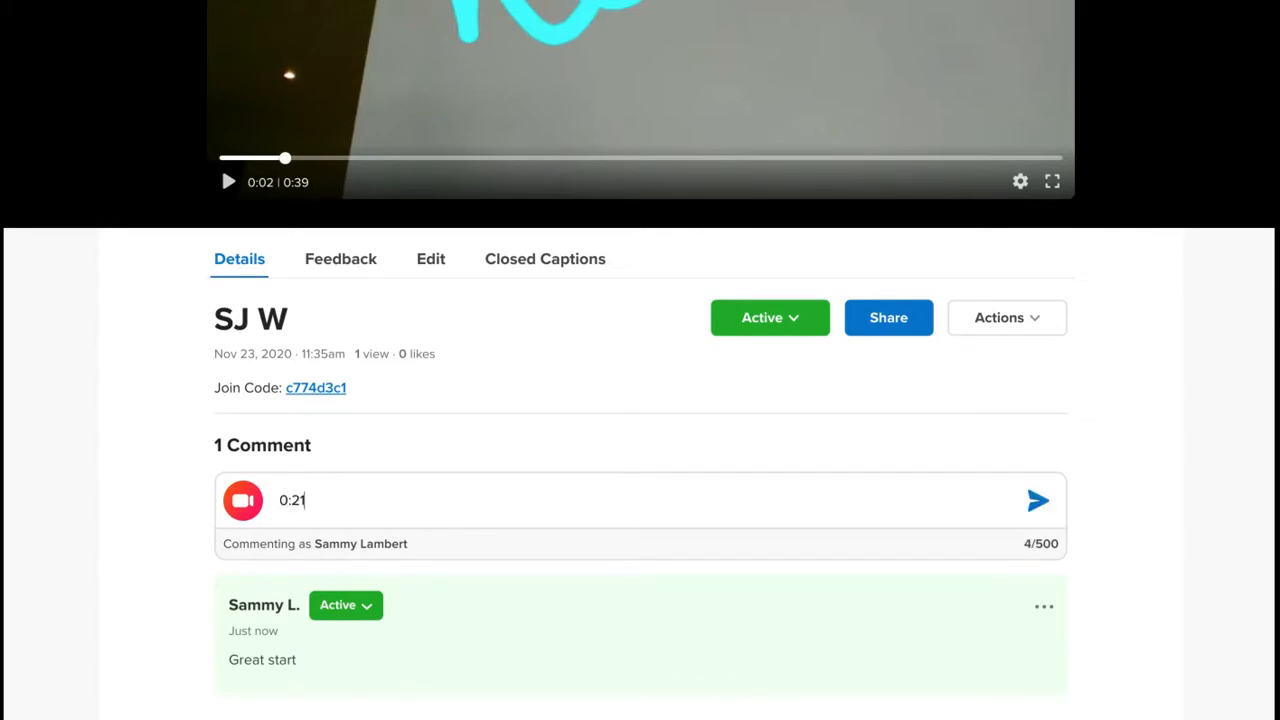
{"action": "type", "text": " Good intro"}
{"action": "key", "text": "Return"}
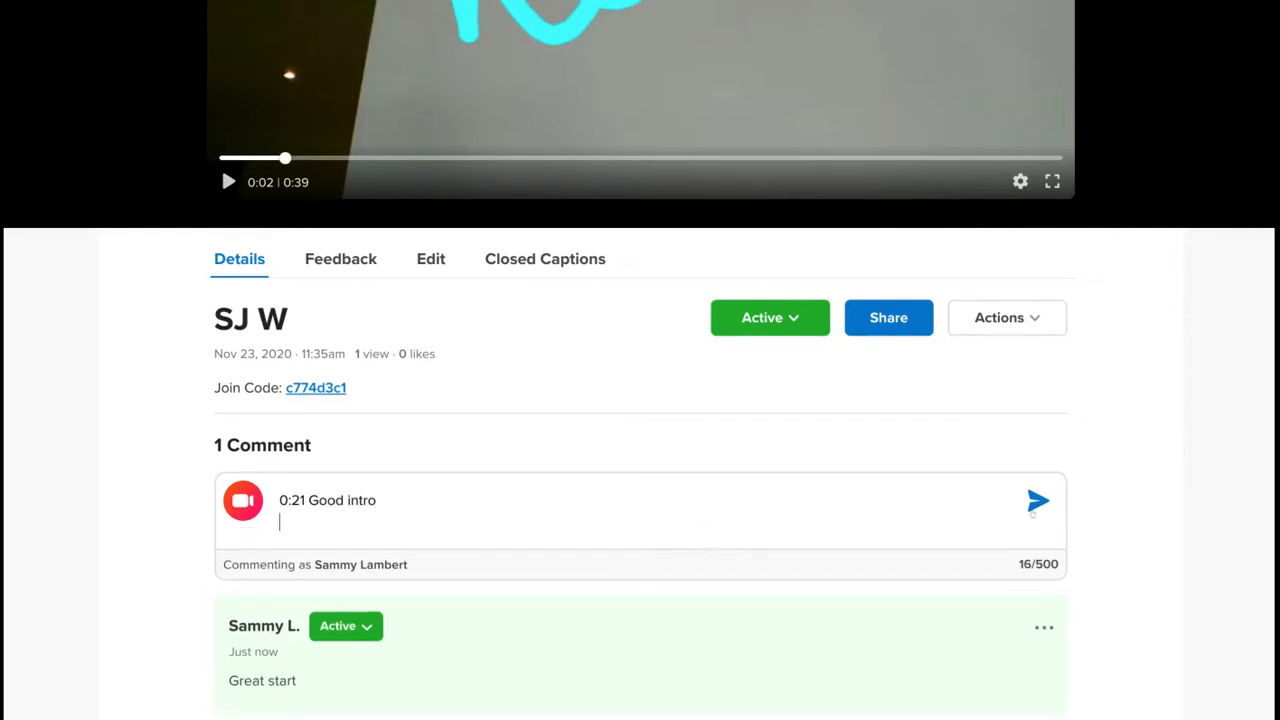
{"action": "left_click", "coordinate": [1036, 512]}
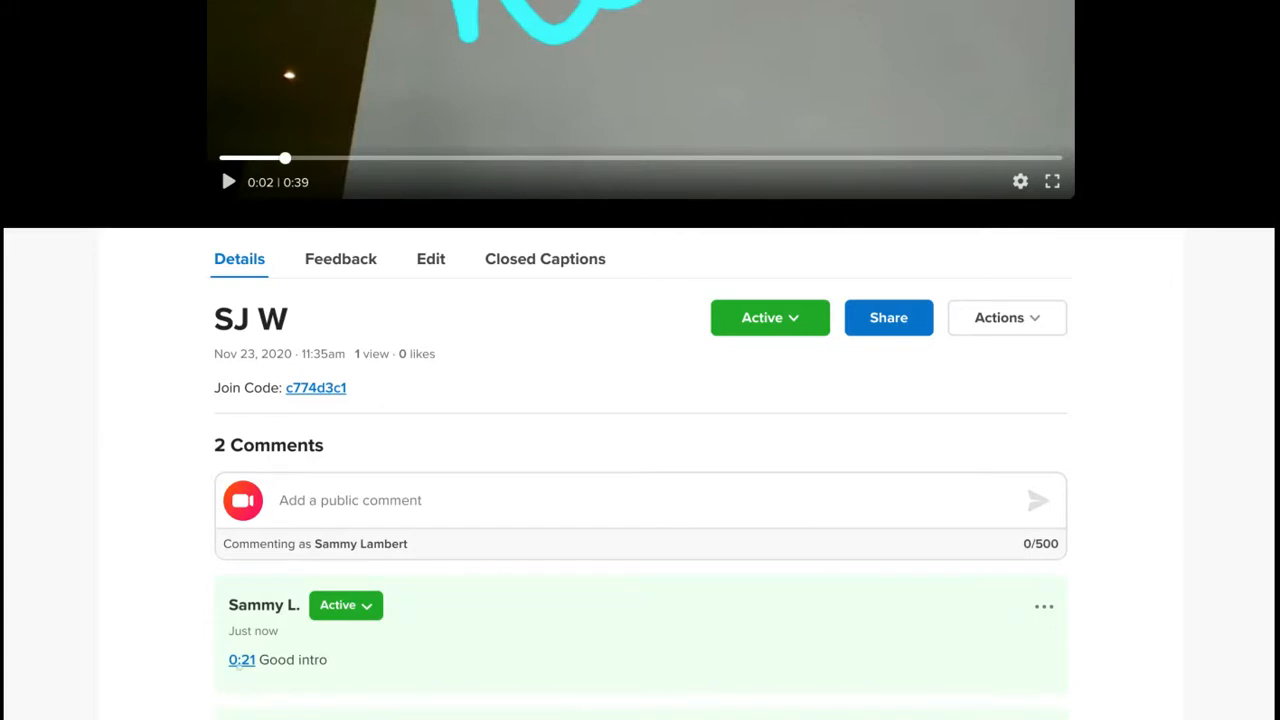
{"action": "scroll", "coordinate": [221, 166], "scroll_direction": "up", "scroll_amount": 5}
{"action": "mouse_move", "coordinate": [282, 583]}
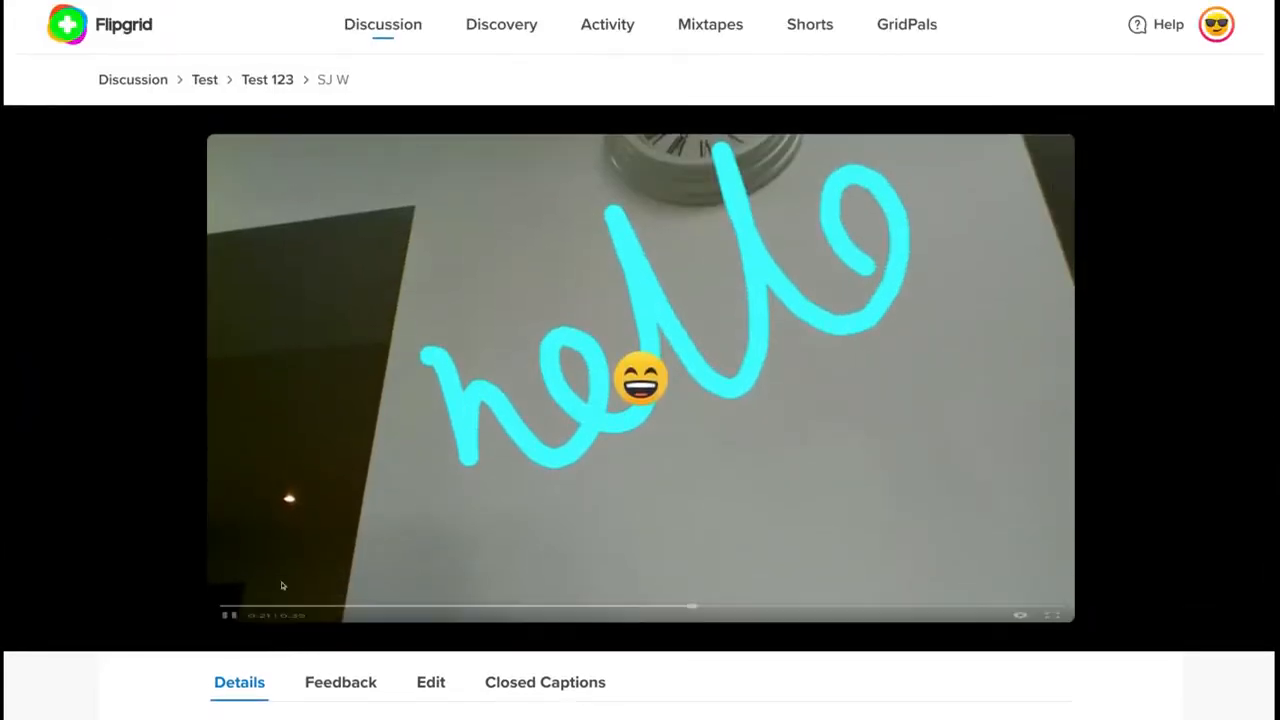
{"action": "scroll", "coordinate": [280, 581], "scroll_direction": "down", "scroll_amount": 5}
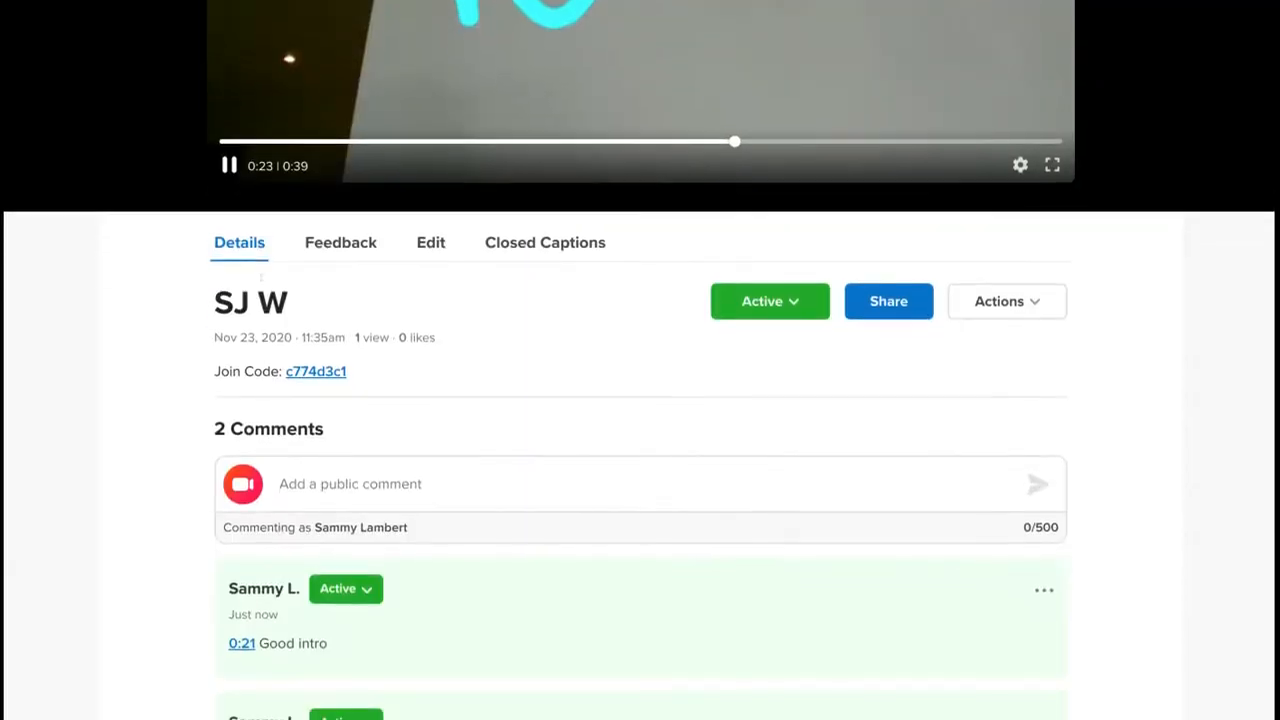
- Pause the video and view the Feedback tab's Ideas and Performance rubric
{"action": "left_click", "coordinate": [229, 166]}
{"action": "left_click", "coordinate": [338, 250]}
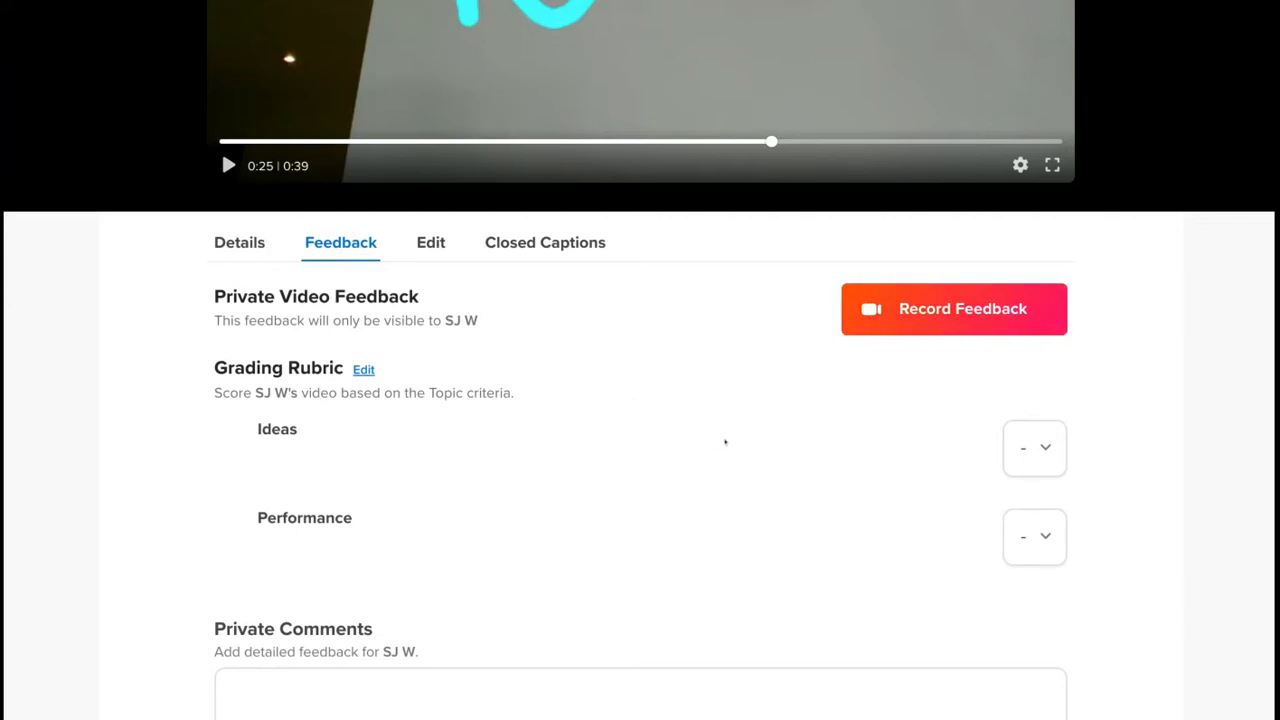
{"action": "scroll", "coordinate": [557, 594], "scroll_direction": "down", "scroll_amount": 3}
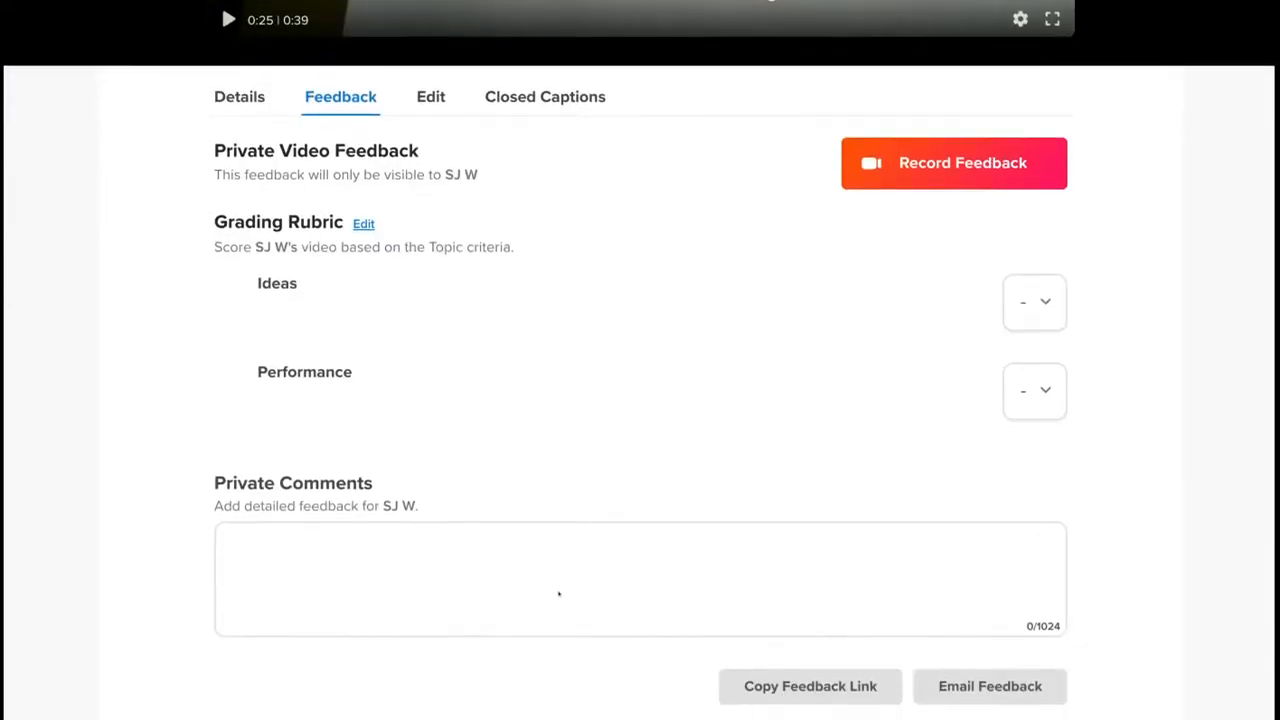
- Look through the Details and Edit tabs, then return to the Feedback tab
{"action": "left_click", "coordinate": [243, 98]}
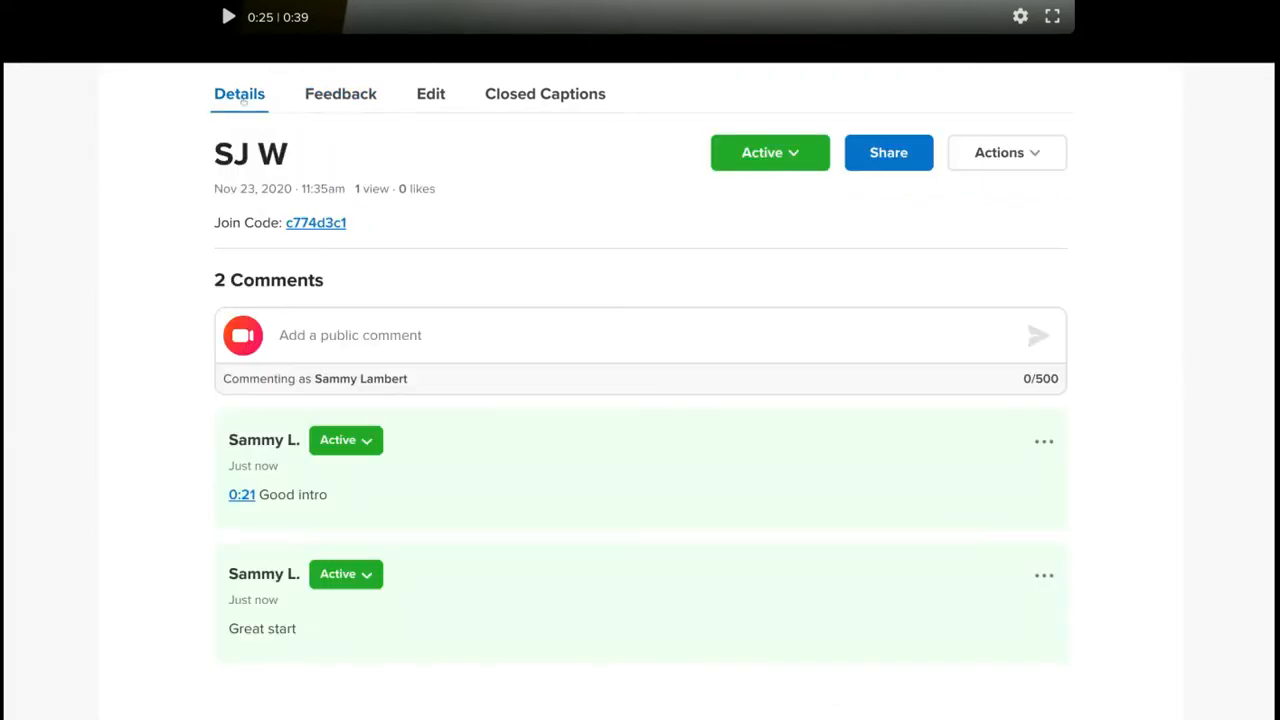
{"action": "left_click", "coordinate": [312, 100]}
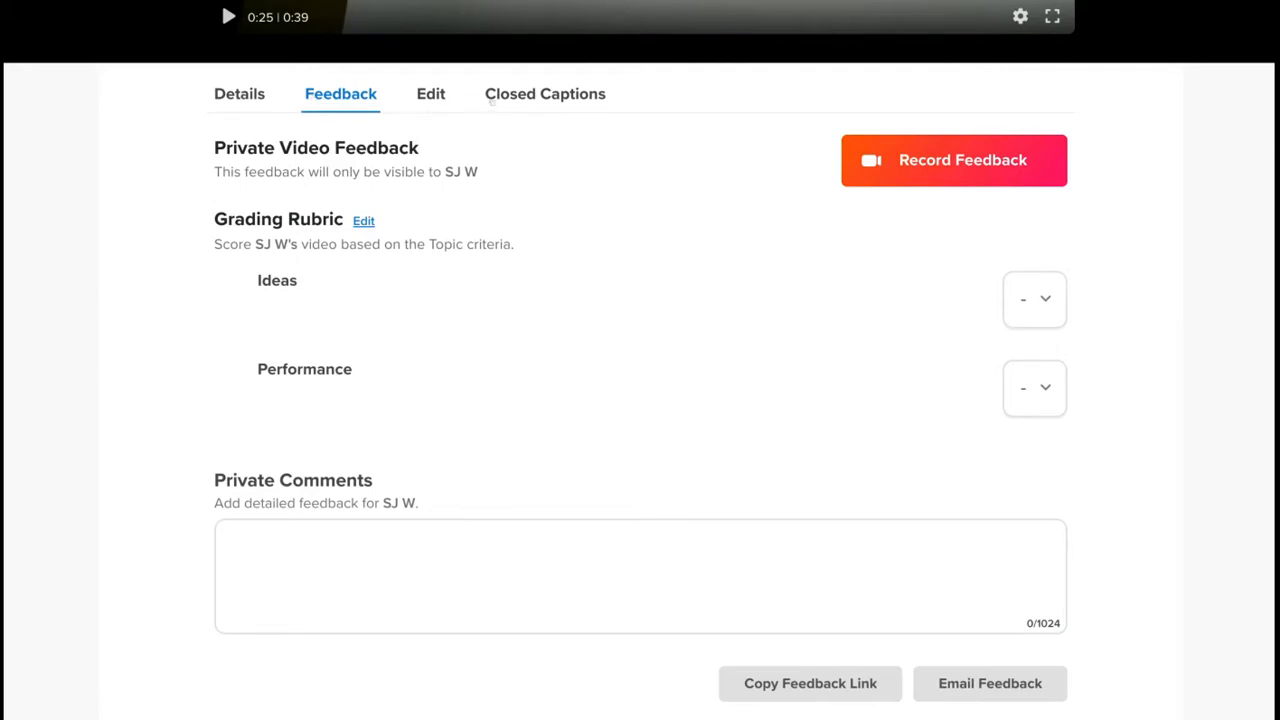
{"action": "left_click", "coordinate": [437, 93]}
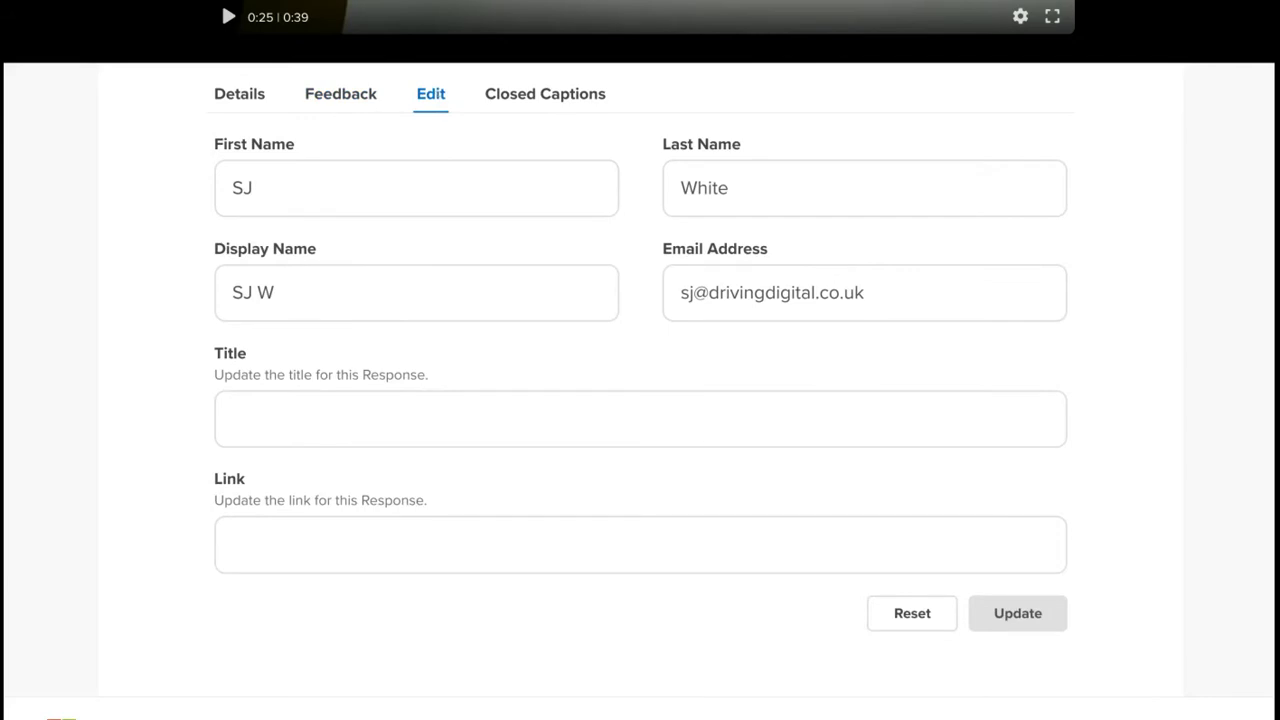
{"action": "left_click", "coordinate": [335, 92]}
{"action": "scroll", "coordinate": [591, 302], "scroll_direction": "up", "scroll_amount": 6}
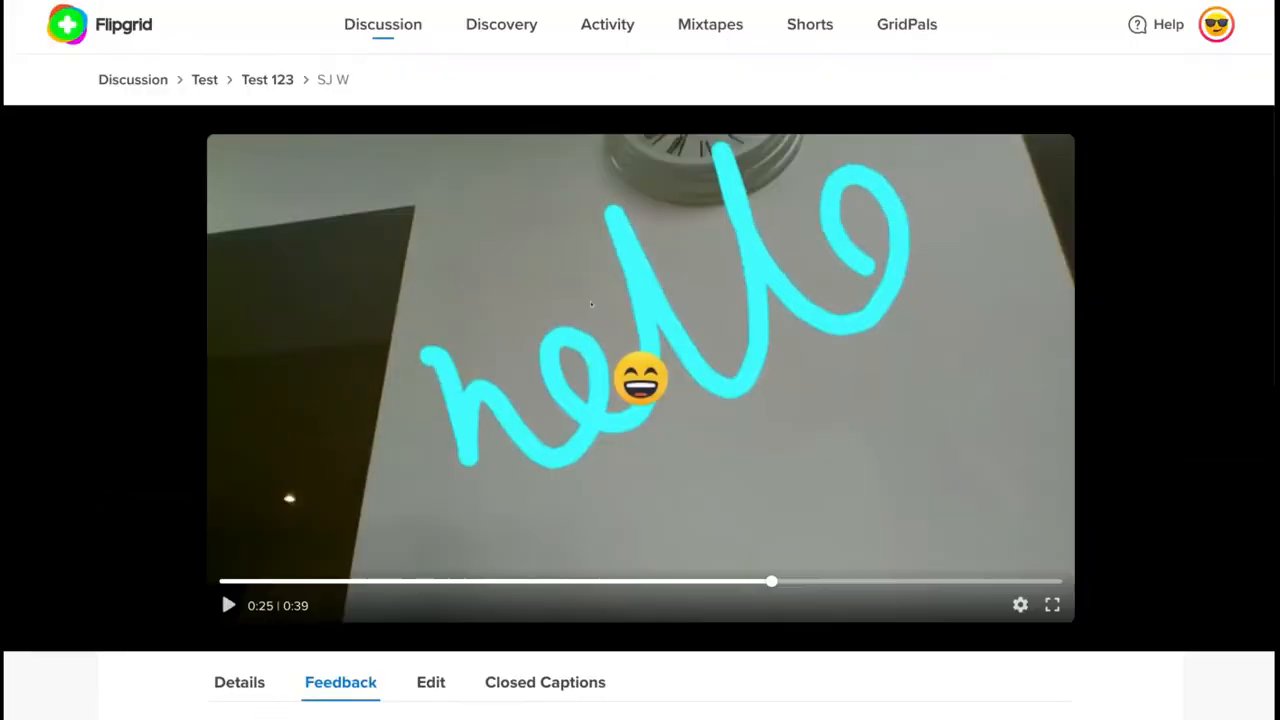